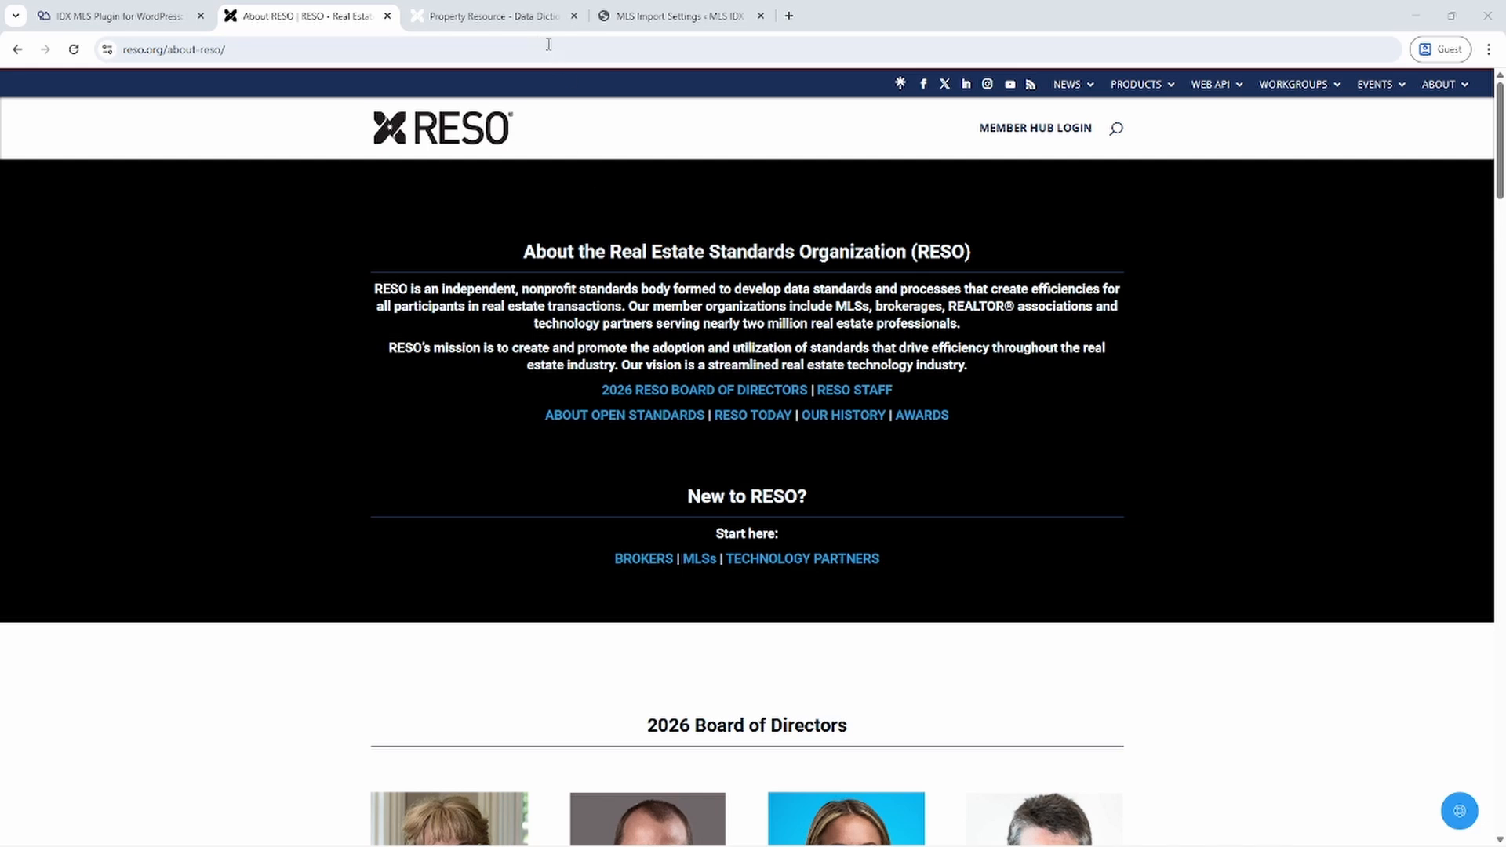
# - Review the ListTeam fields in the RESO Property data dictionary, then go back to MLS Import settings
pyautogui.click(530, 24)
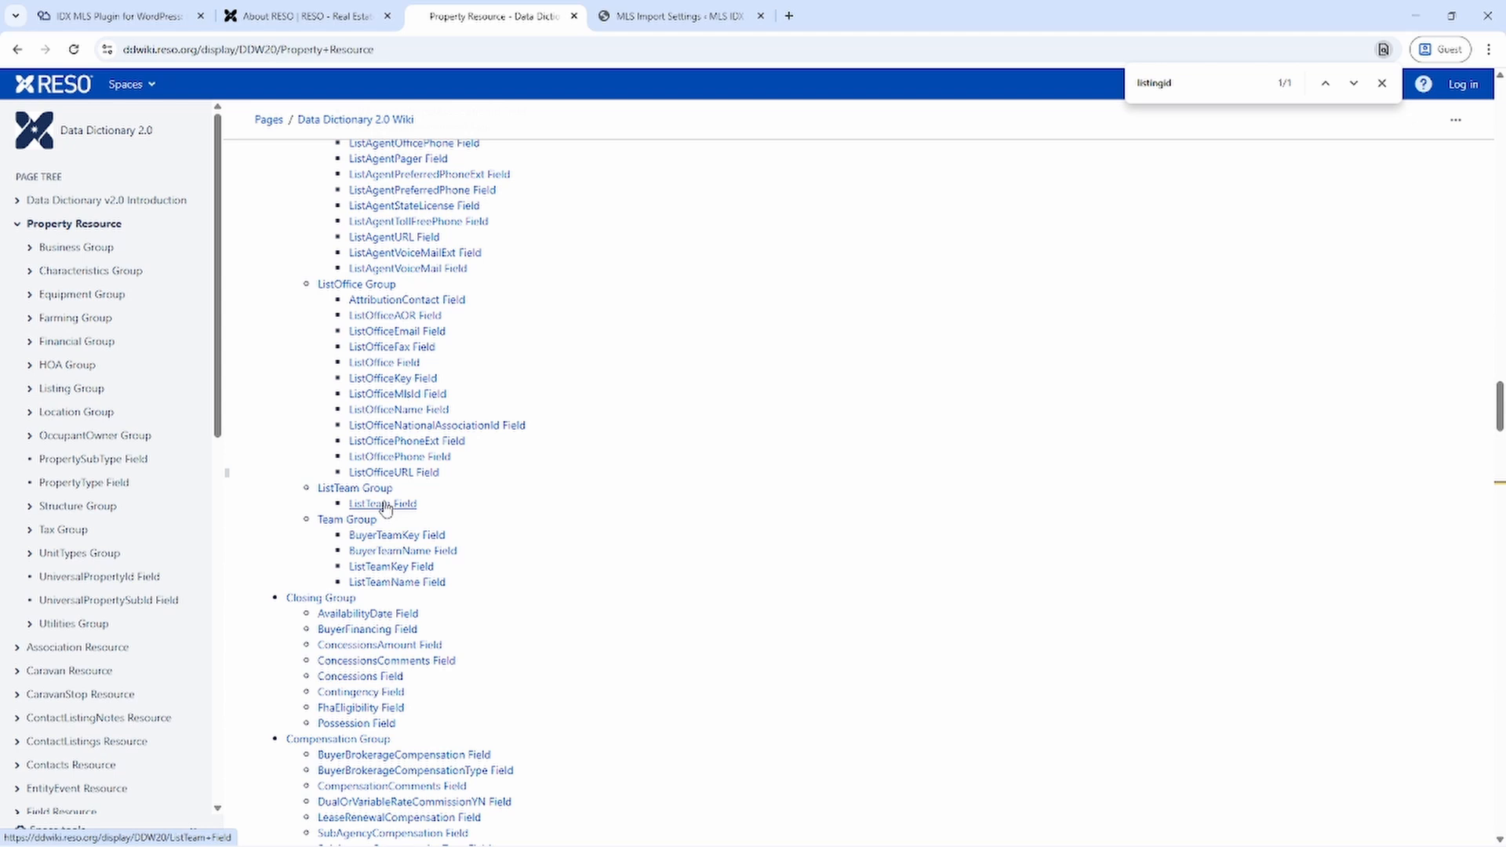
pyautogui.click(674, 15)
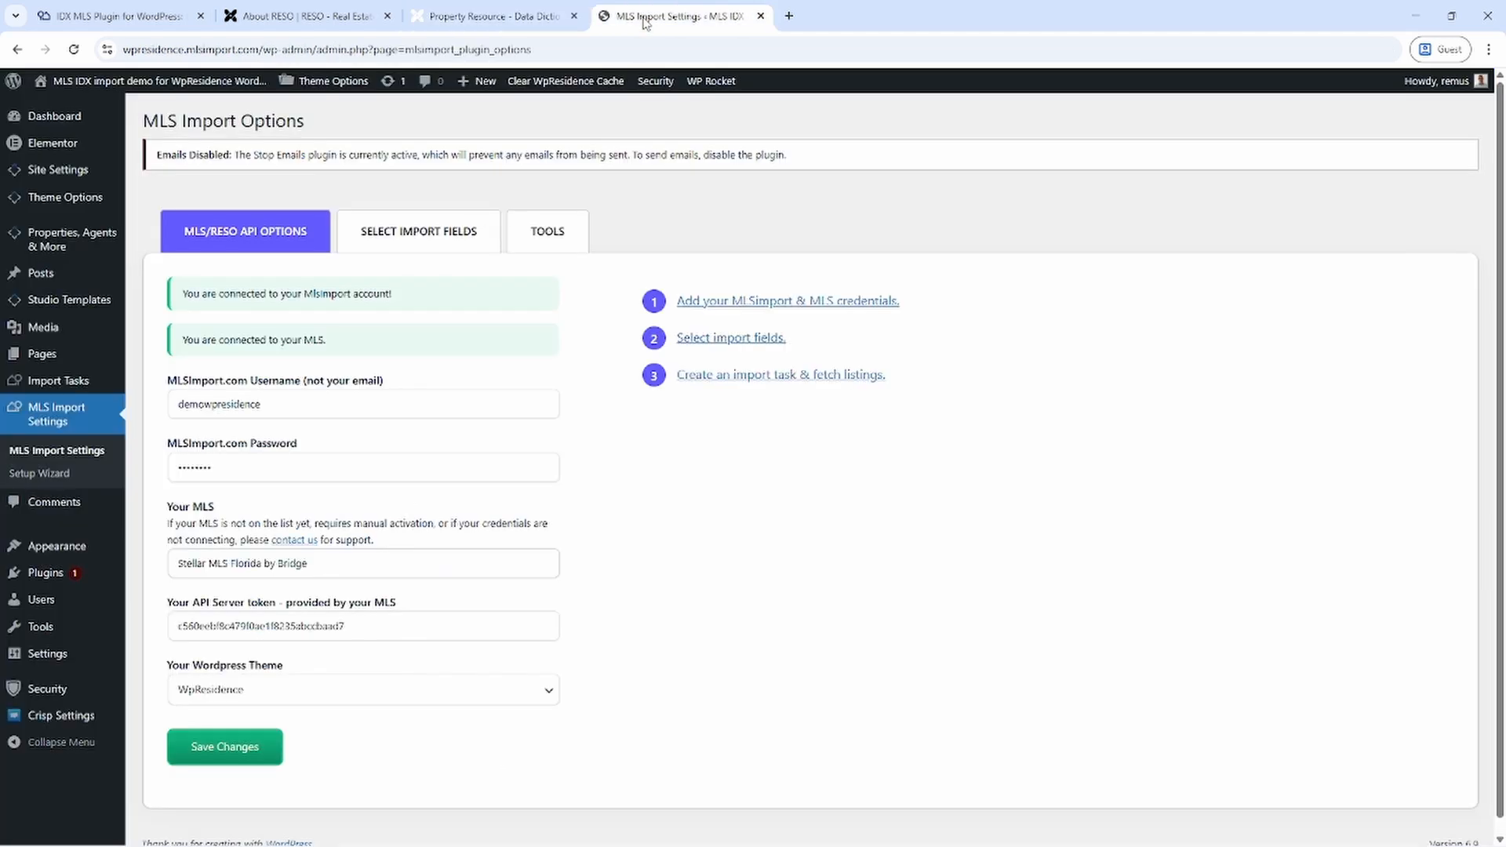
# - Open the import fields list and search it for 'listing' to show the Listing fields
pyautogui.click(438, 233)
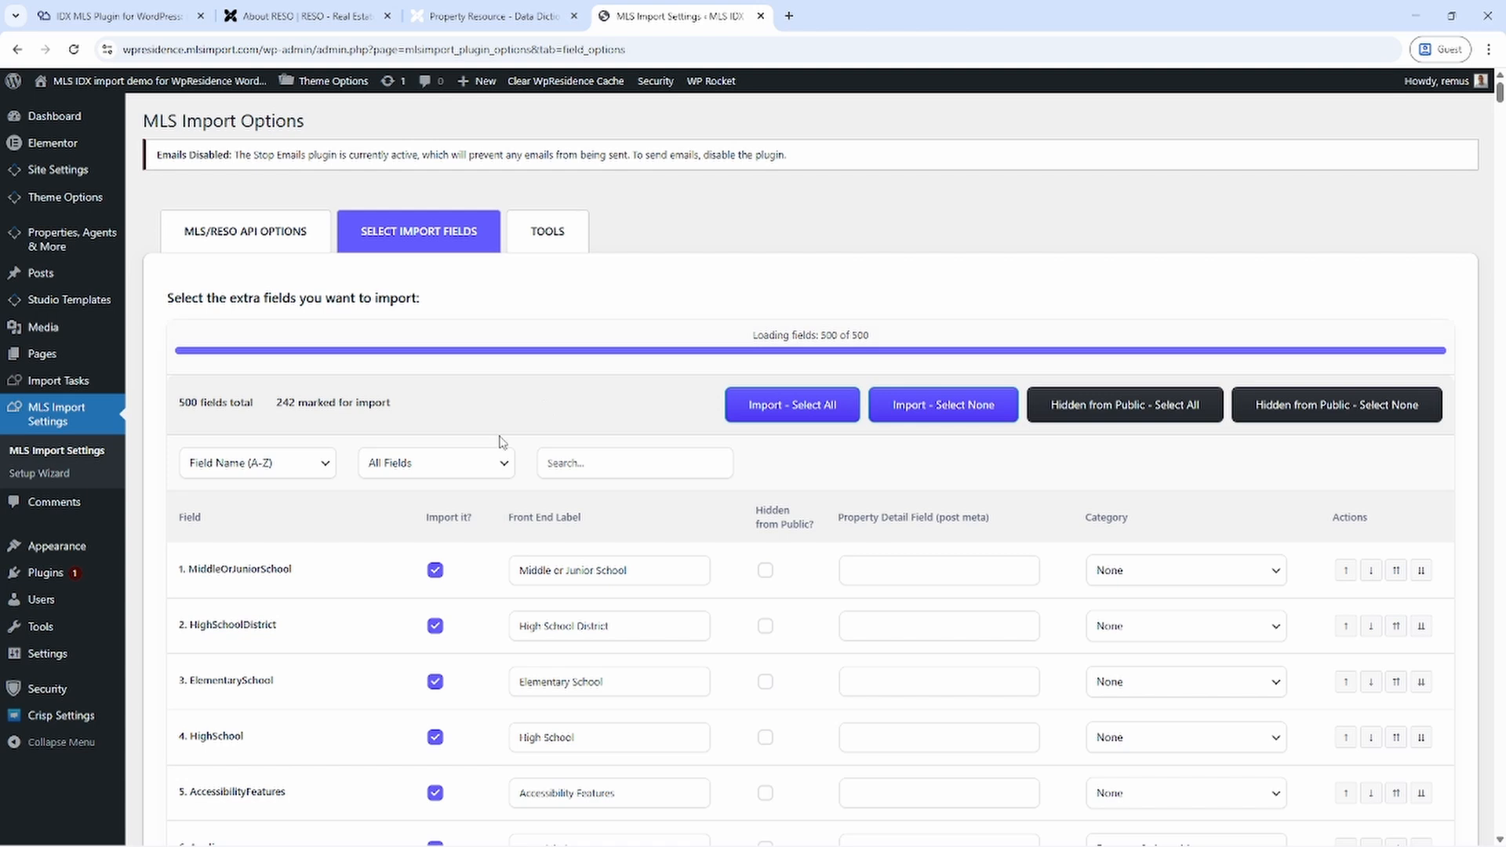
pyautogui.scroll(-2, 235, 597)
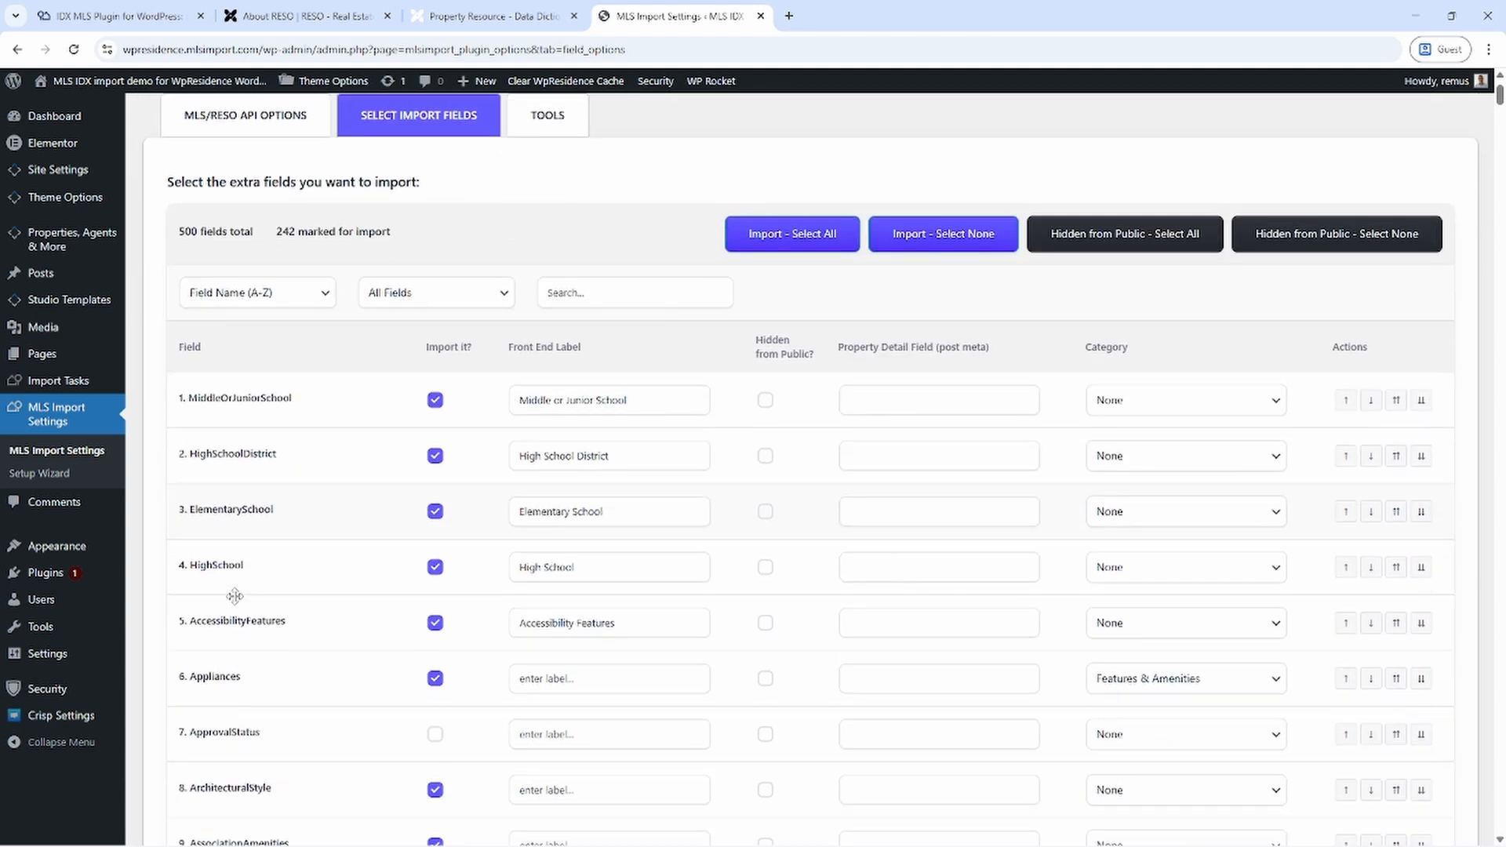
pyautogui.scroll(-3, 235, 596)
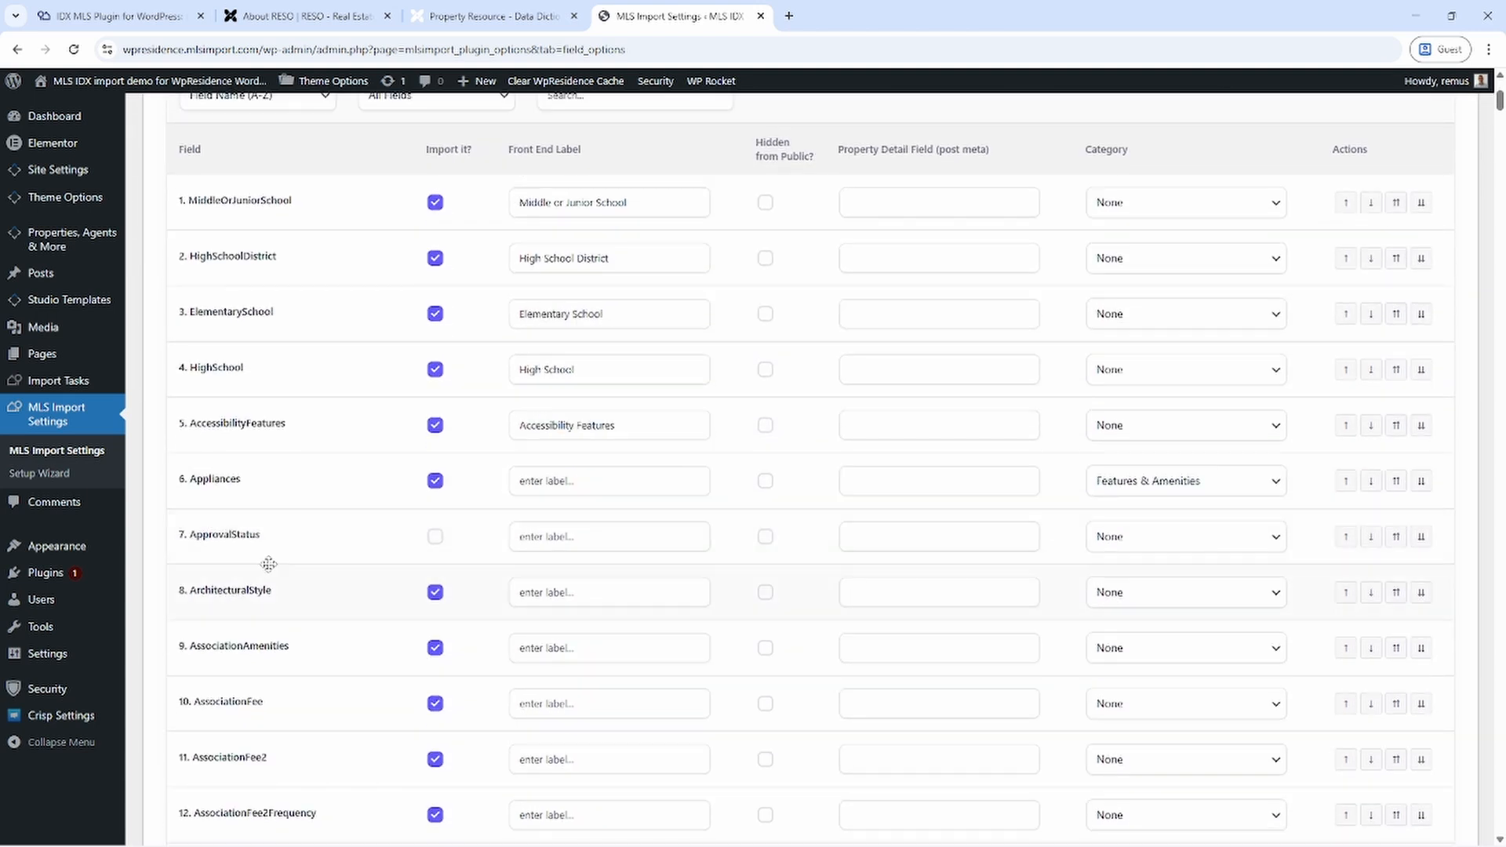
pyautogui.scroll(2, 336, 526)
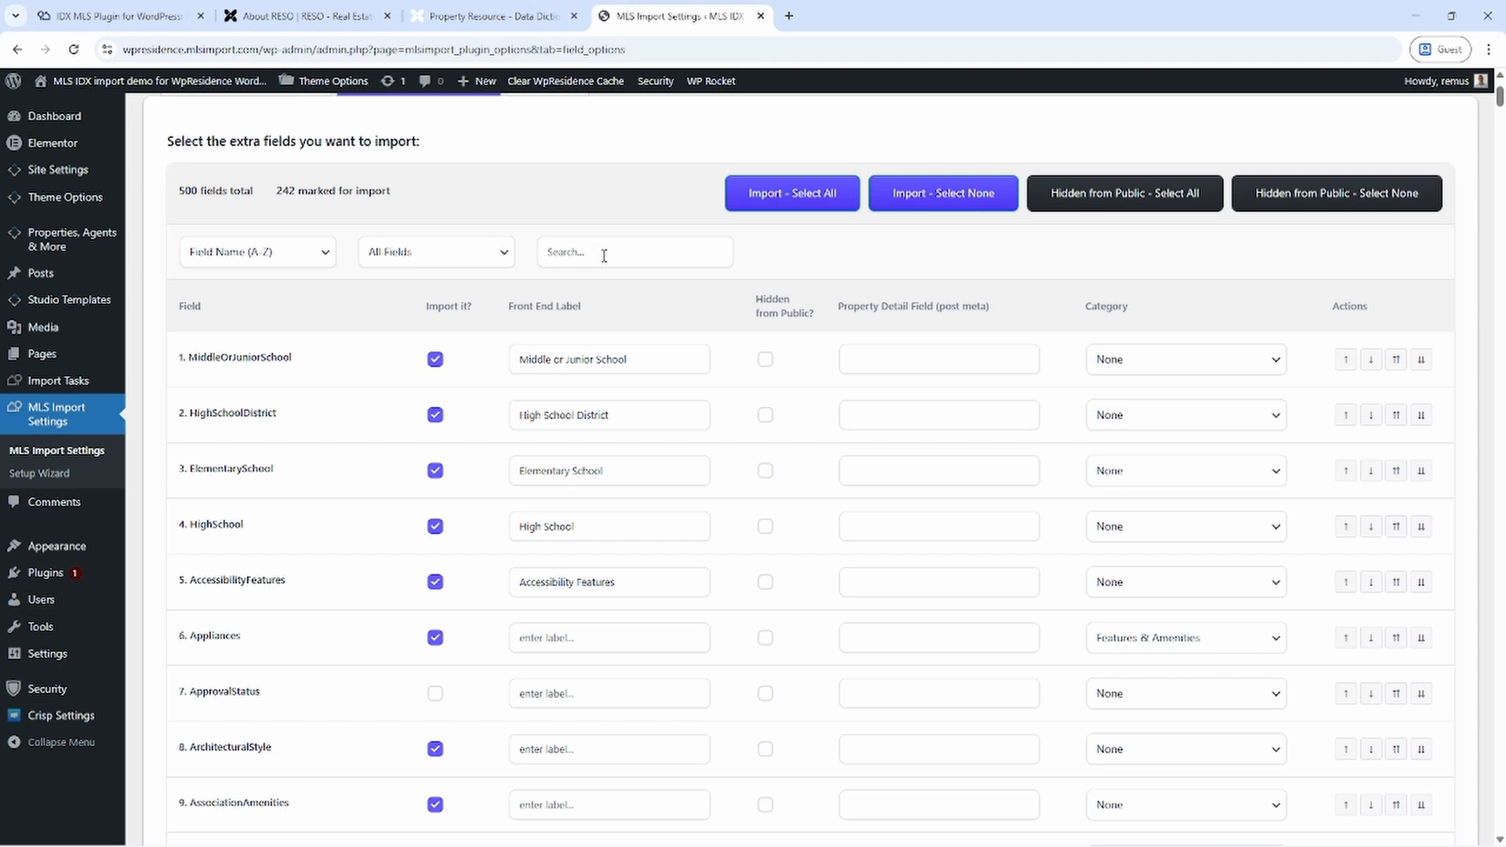
pyautogui.click(604, 256)
pyautogui.write('listing')
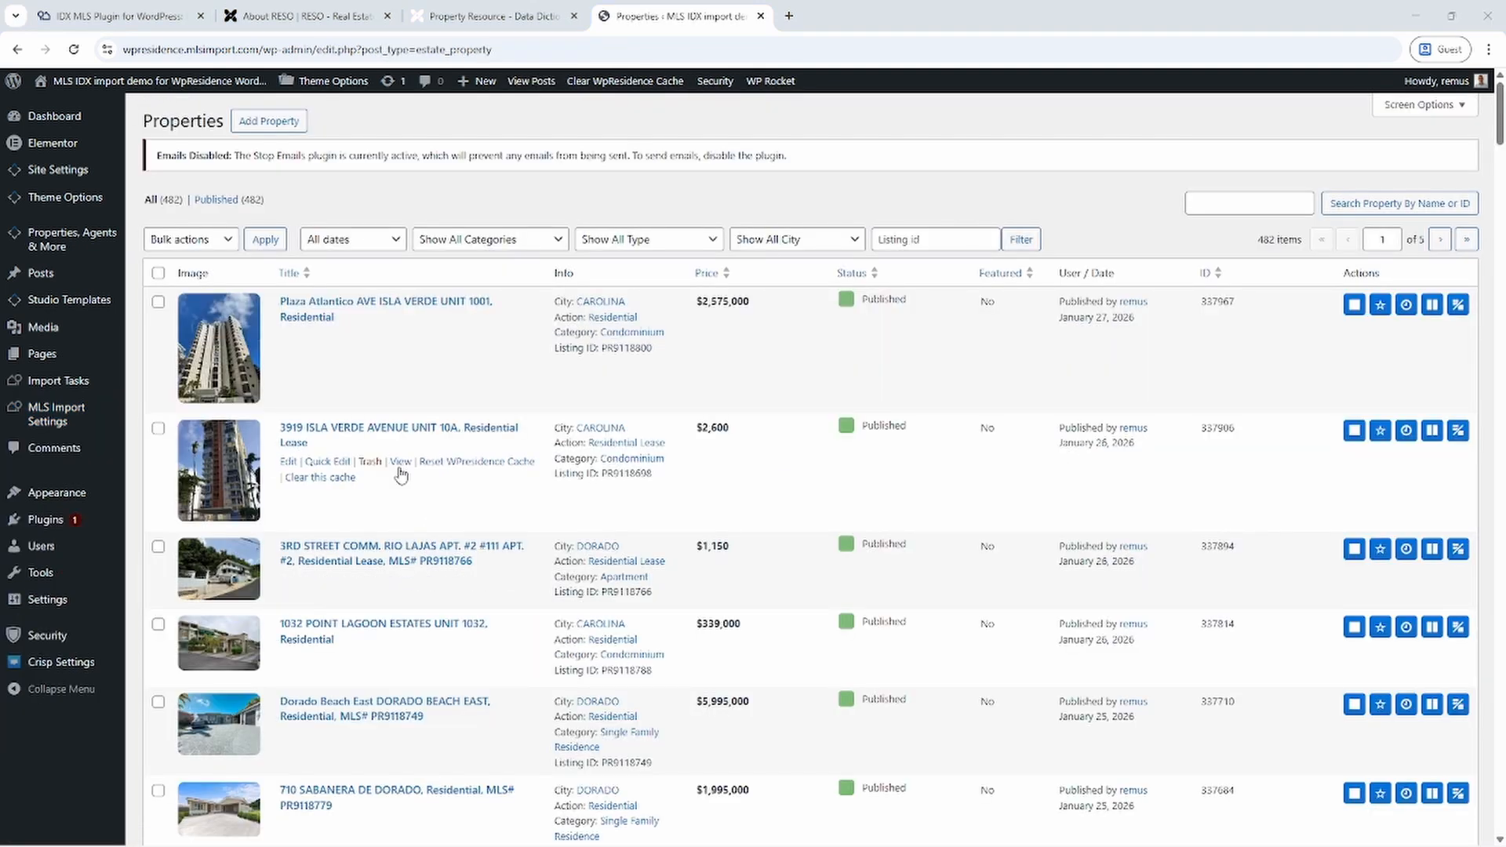
pyautogui.click(401, 463)
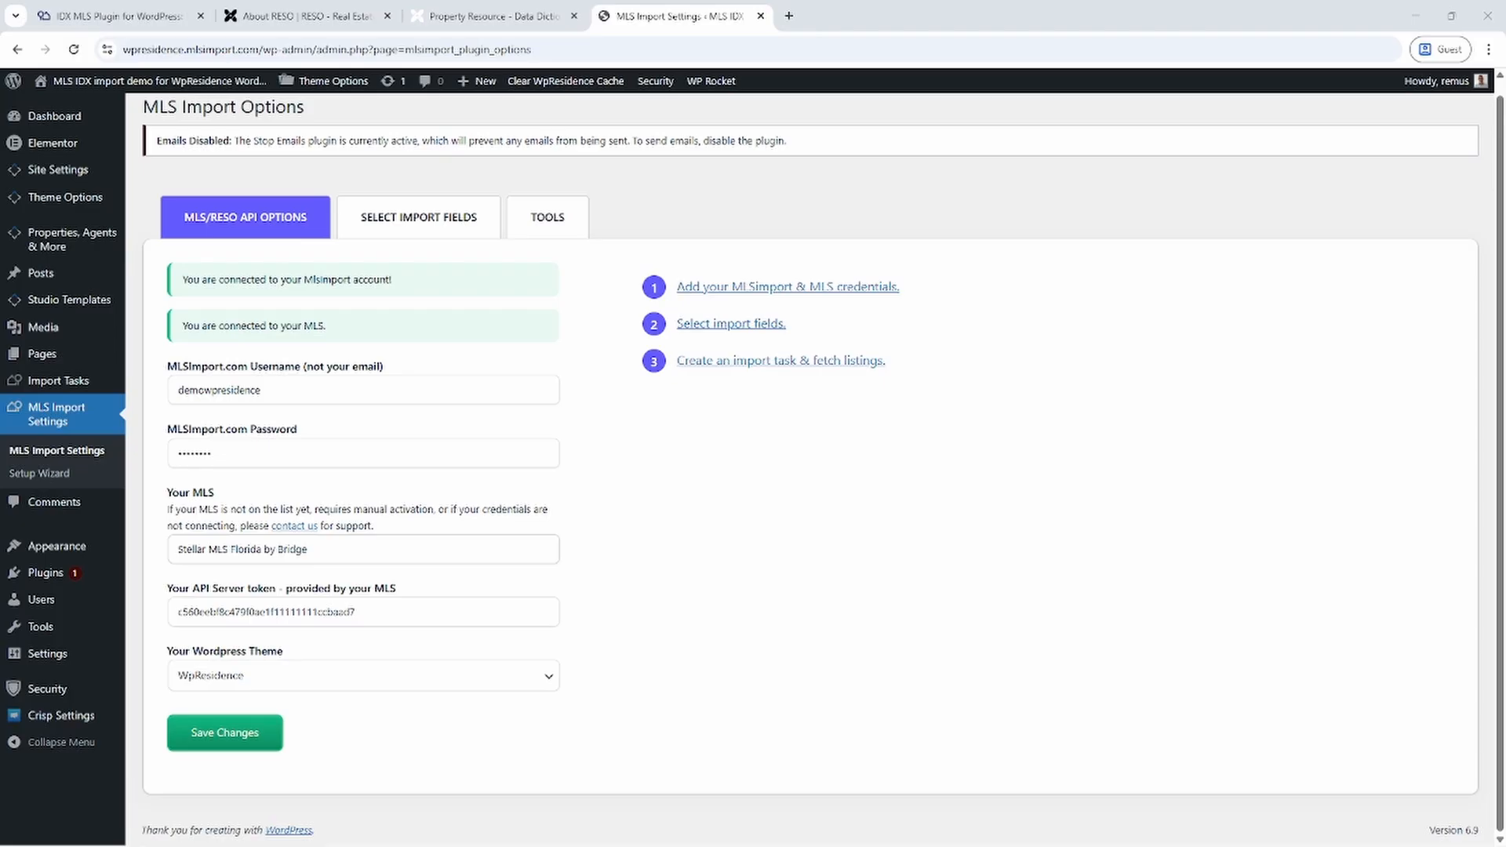
# - Highlight the API Server token value and the notice confirming the MLS connection
pyautogui.moveTo(377, 612); pyautogui.dragTo(170, 616)
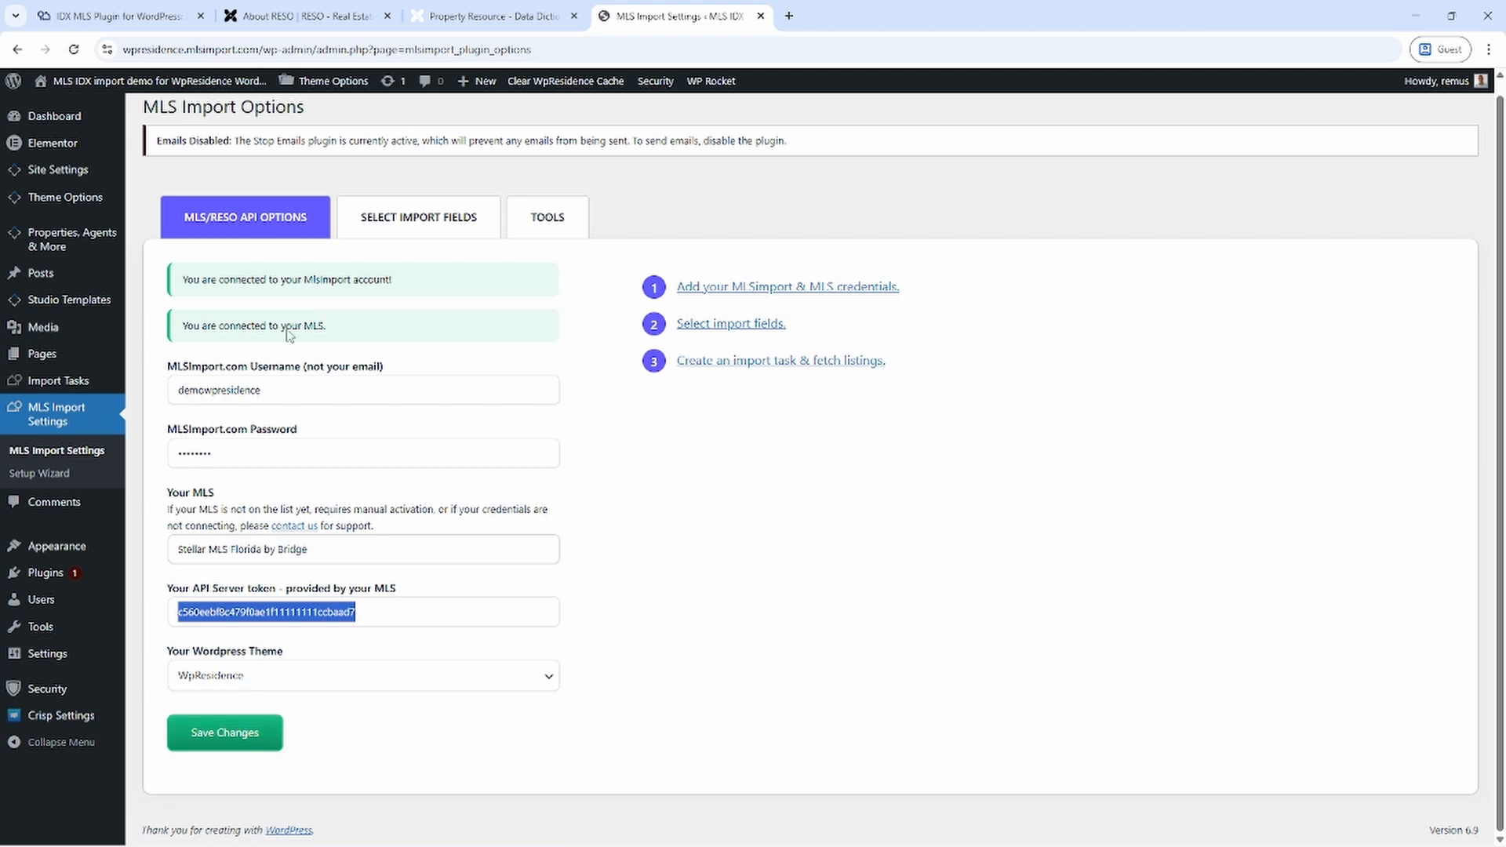
pyautogui.moveTo(328, 331); pyautogui.dragTo(185, 328)
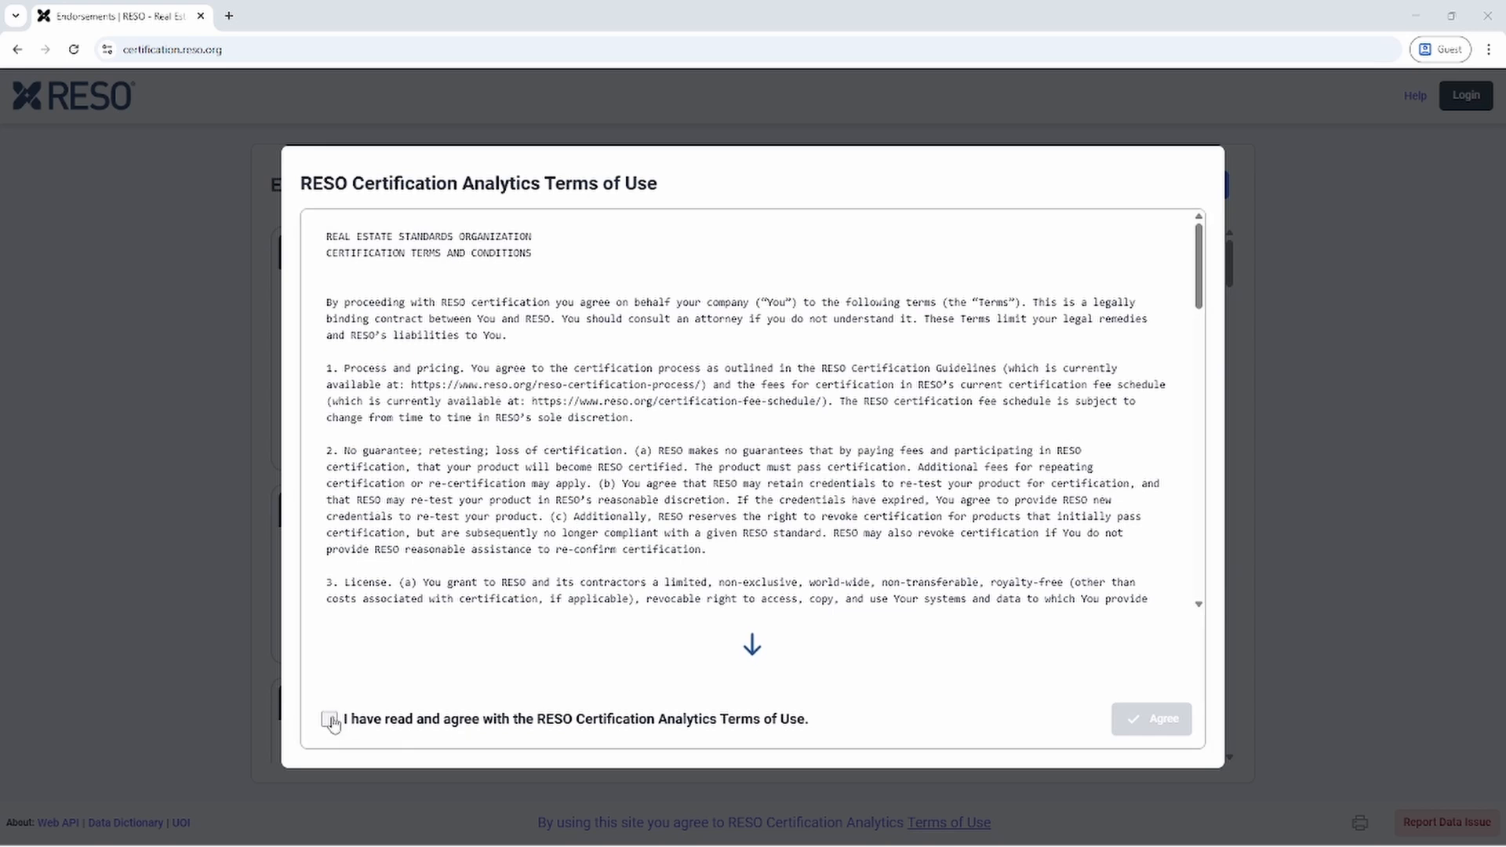
# - Accept the terms of use, filter endorsements for 'Stellar', and open Stellar MLS's certification summary
pyautogui.click(329, 720)
pyautogui.click(1153, 720)
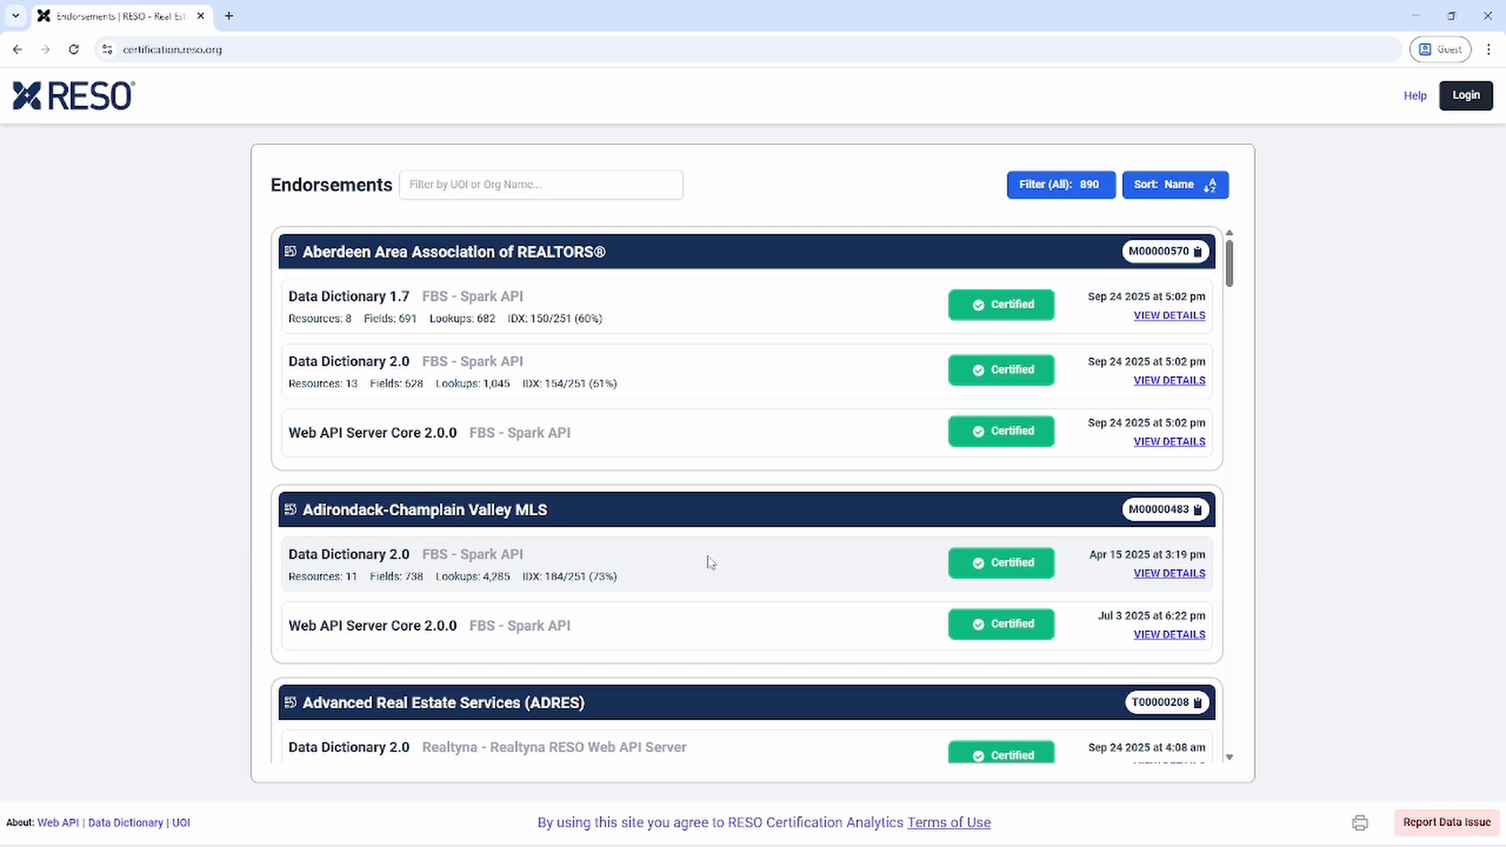
pyautogui.click(494, 182)
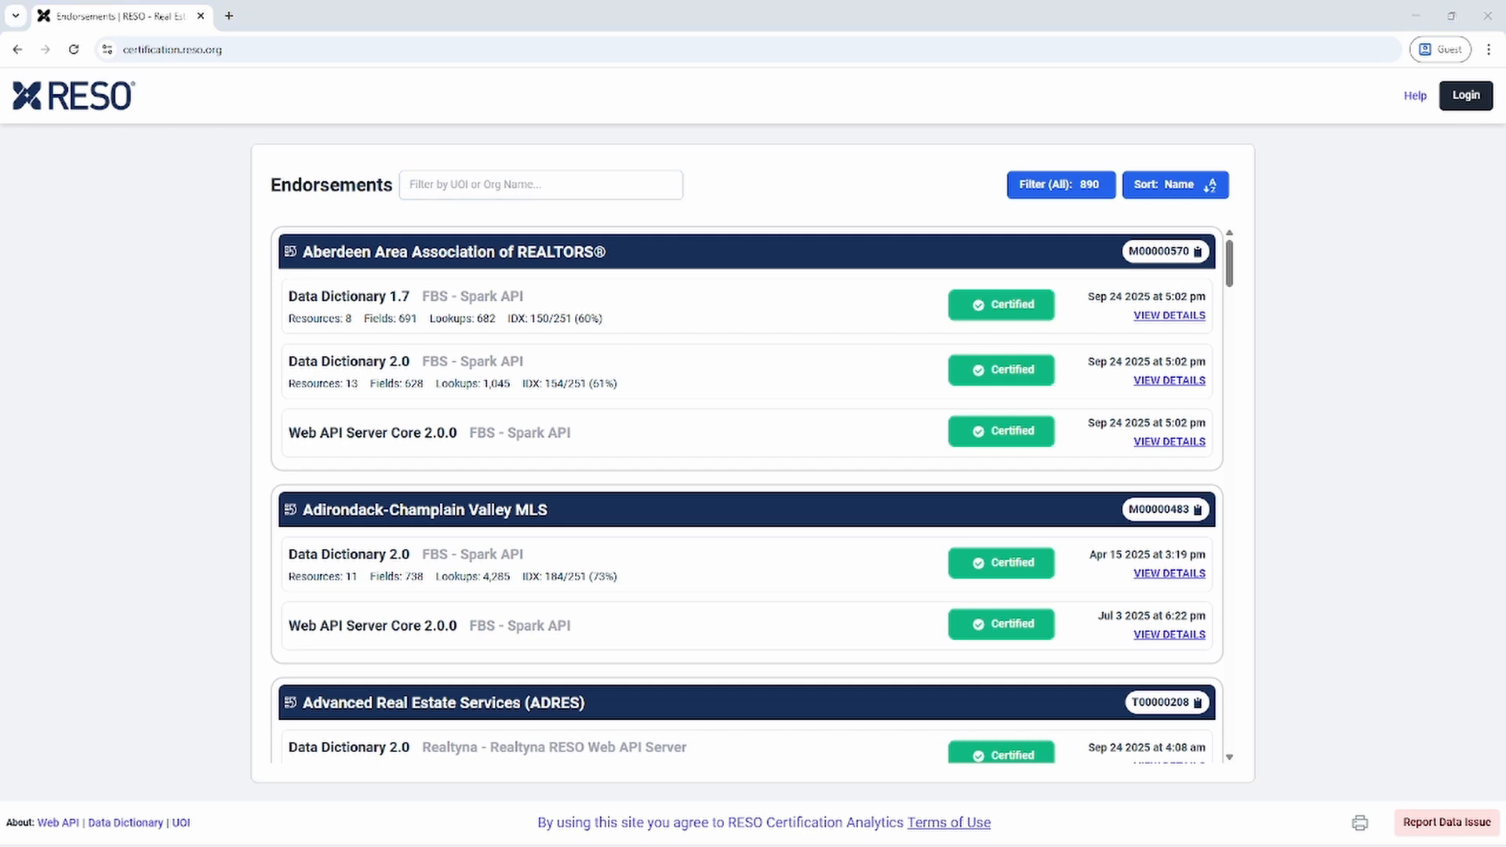
pyautogui.click(469, 183)
pyautogui.write('Stellar')
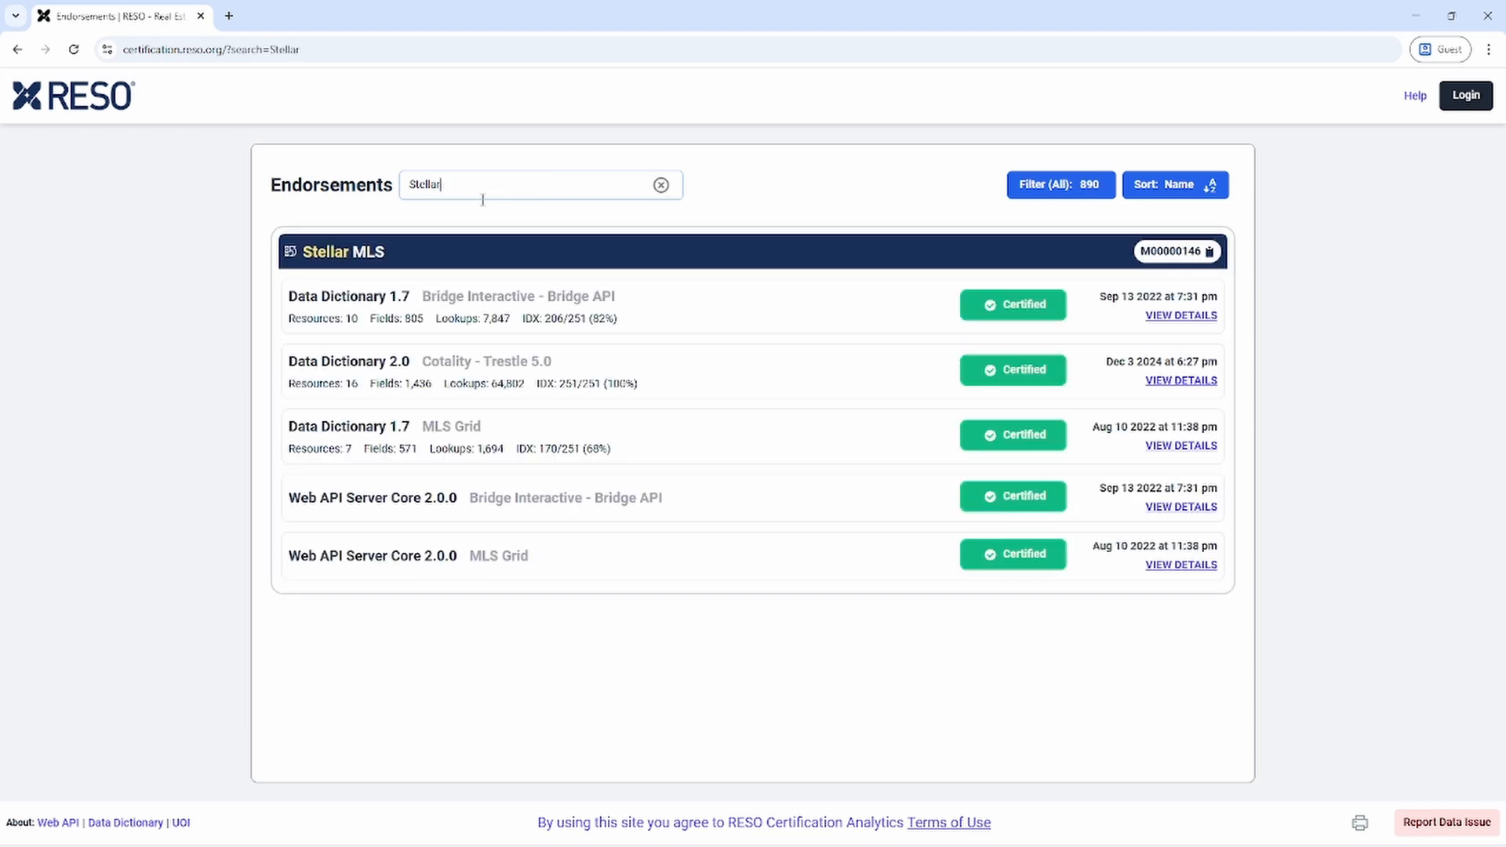
pyautogui.click(349, 253)
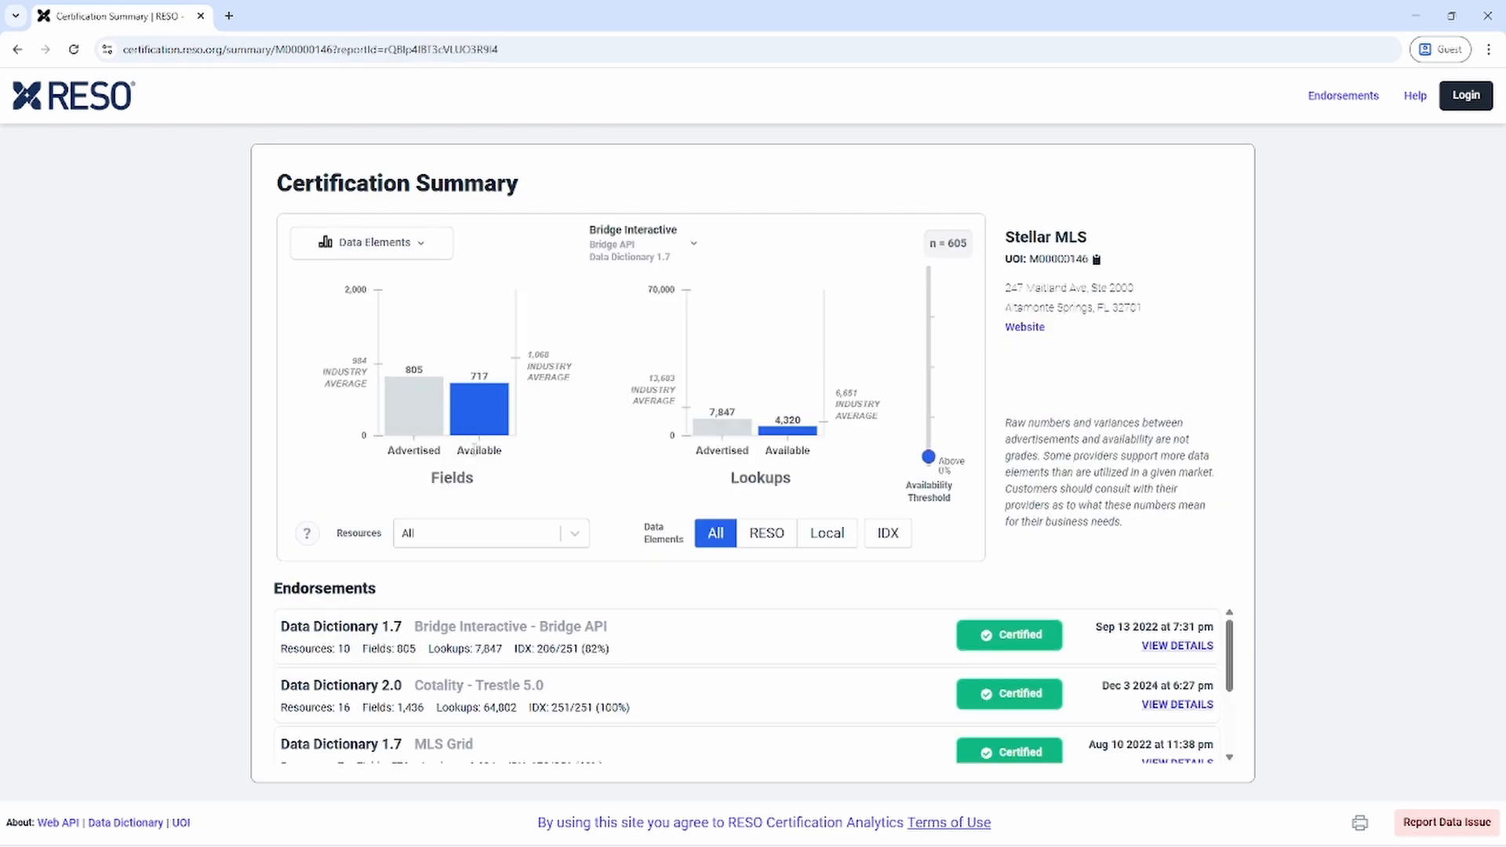
pyautogui.scroll(-3, 471, 690)
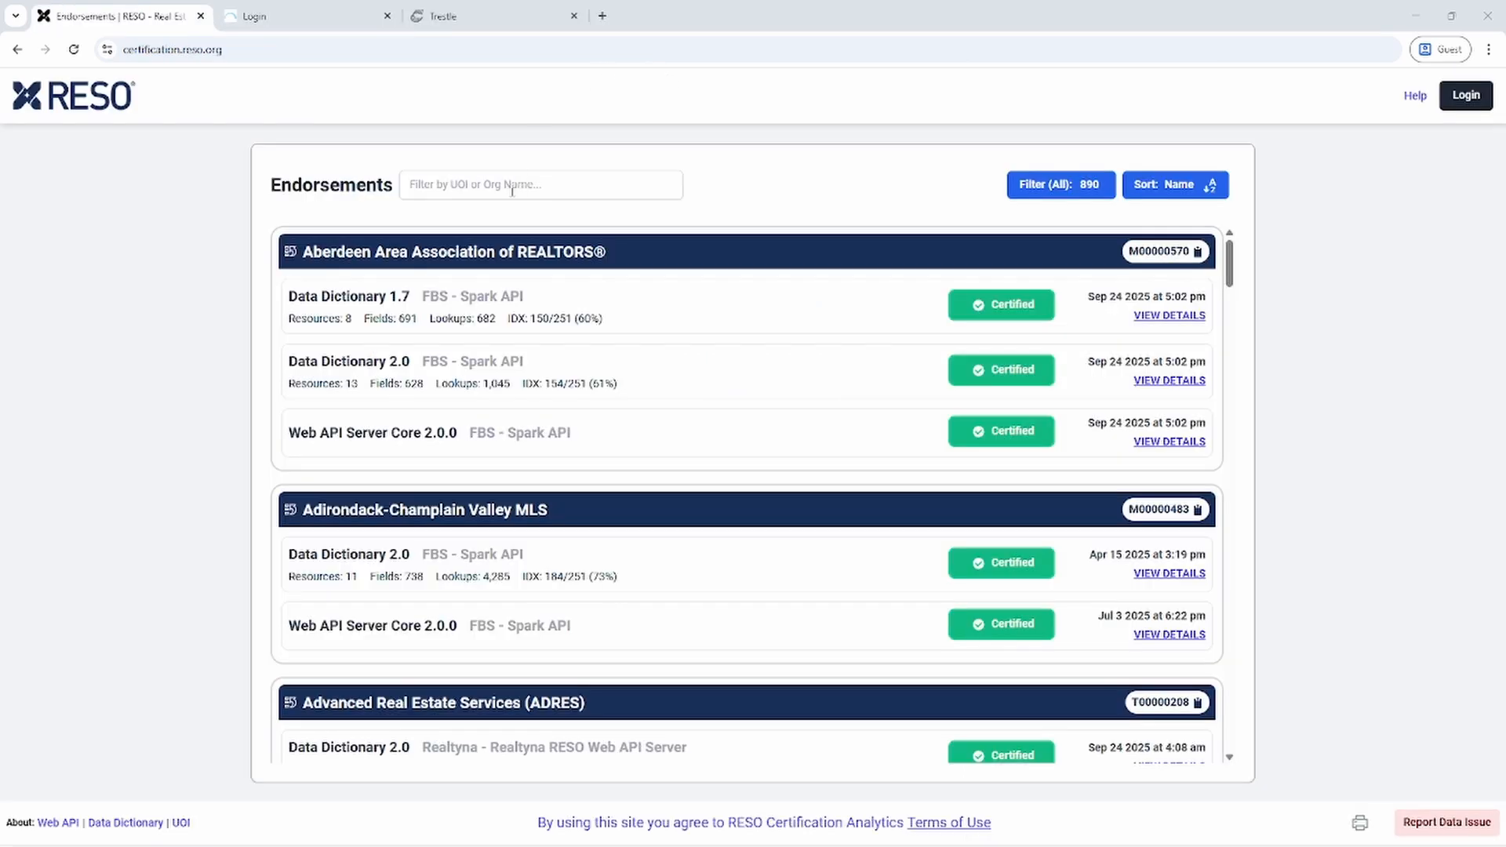
# - Filter endorsements for 'california' and highlight CRMLS's Web API certification on Trestle 3.0
pyautogui.write('califor')
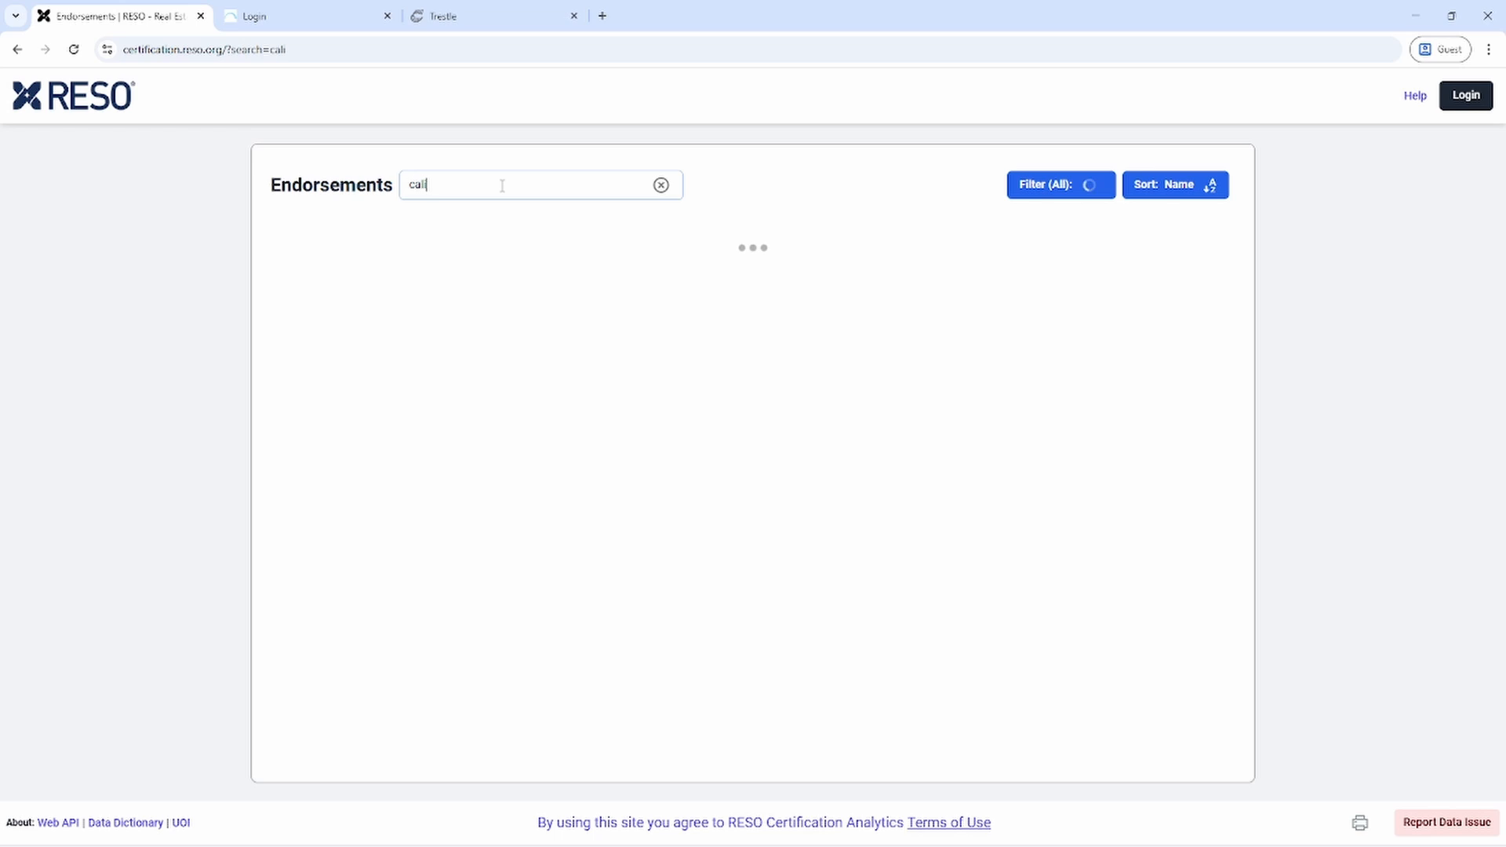
pyautogui.write('nia')
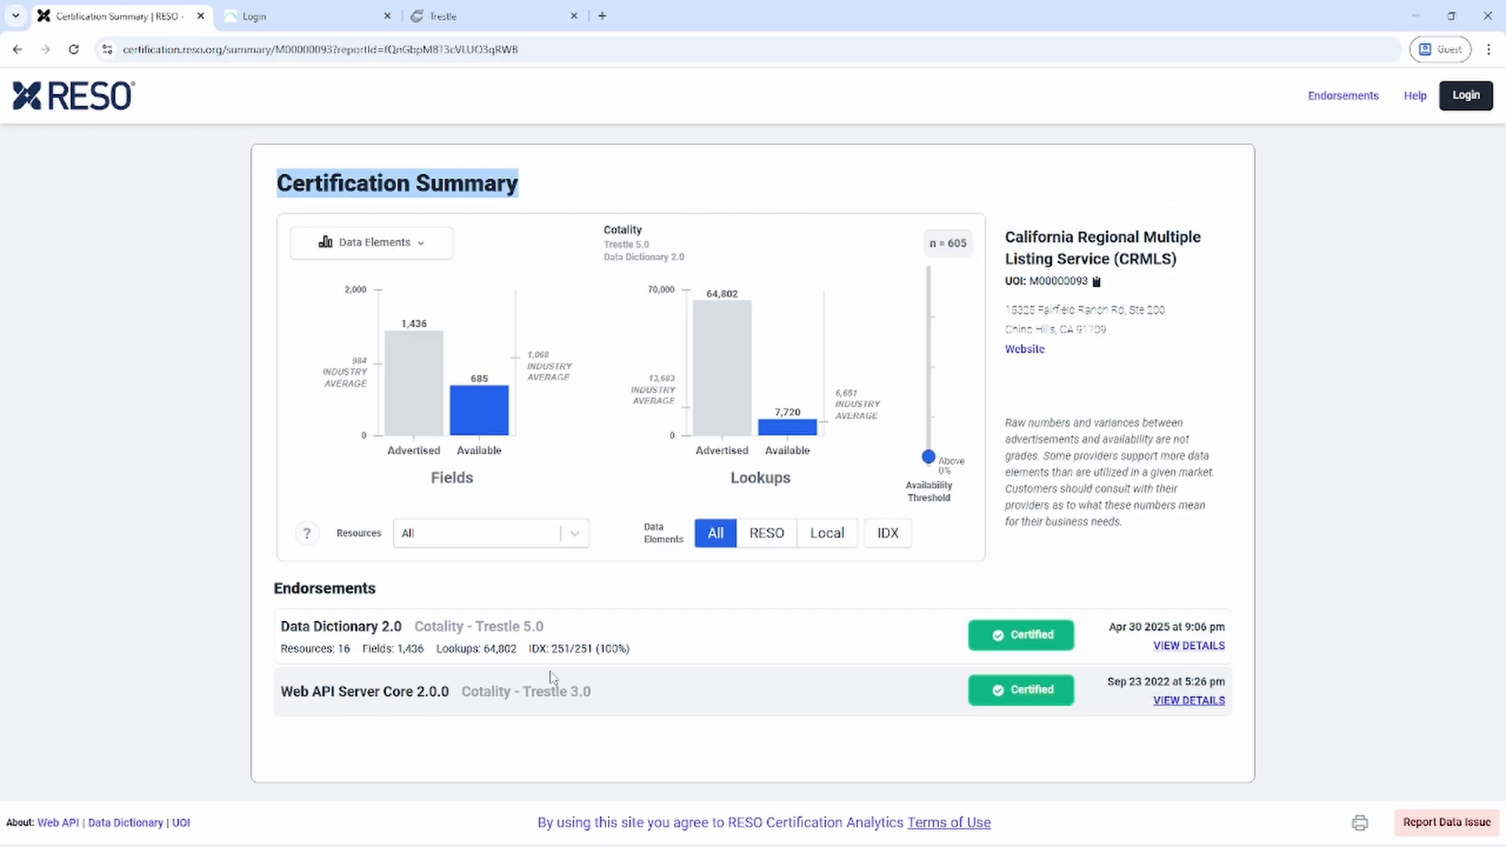
pyautogui.moveTo(282, 691); pyautogui.dragTo(616, 701)
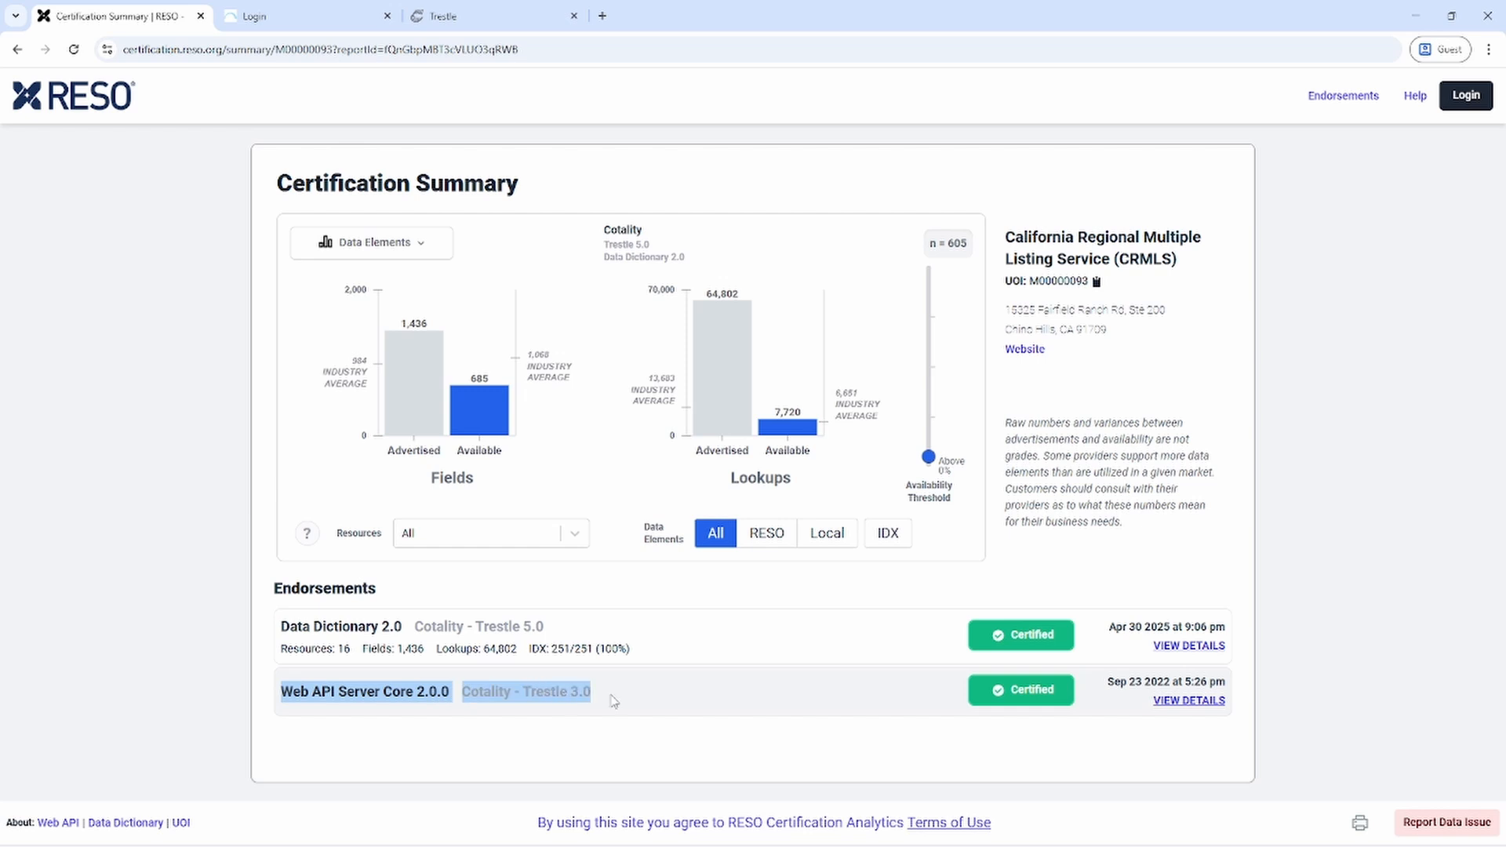
pyautogui.click(480, 9)
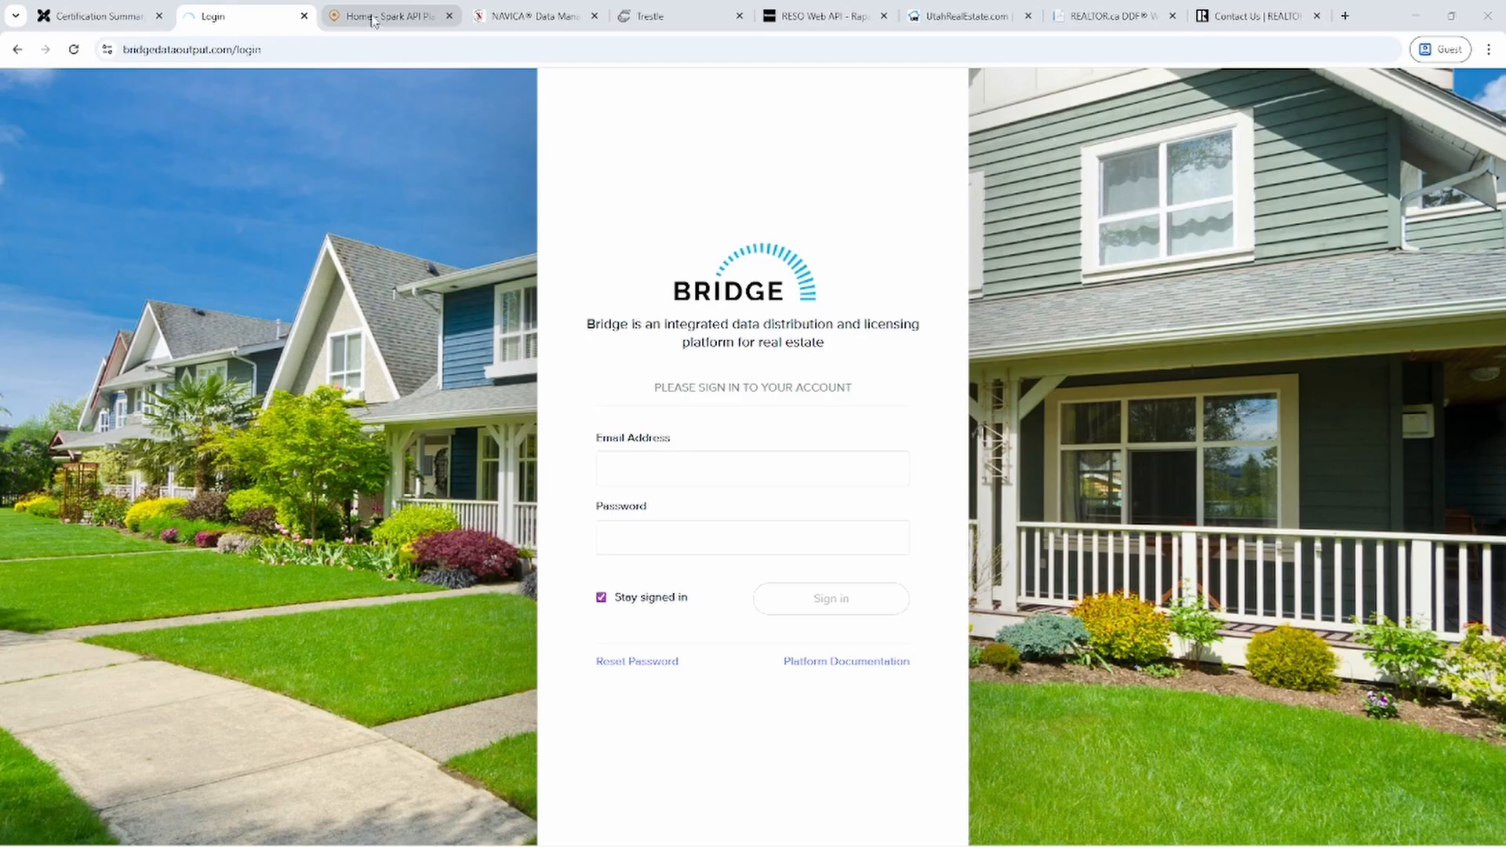
# - Show the Spark, NAVICA, Trestle, Rapattoni, UtahRealEstate.com and REALTOR.ca DDF Web API pages
pyautogui.click(385, 16)
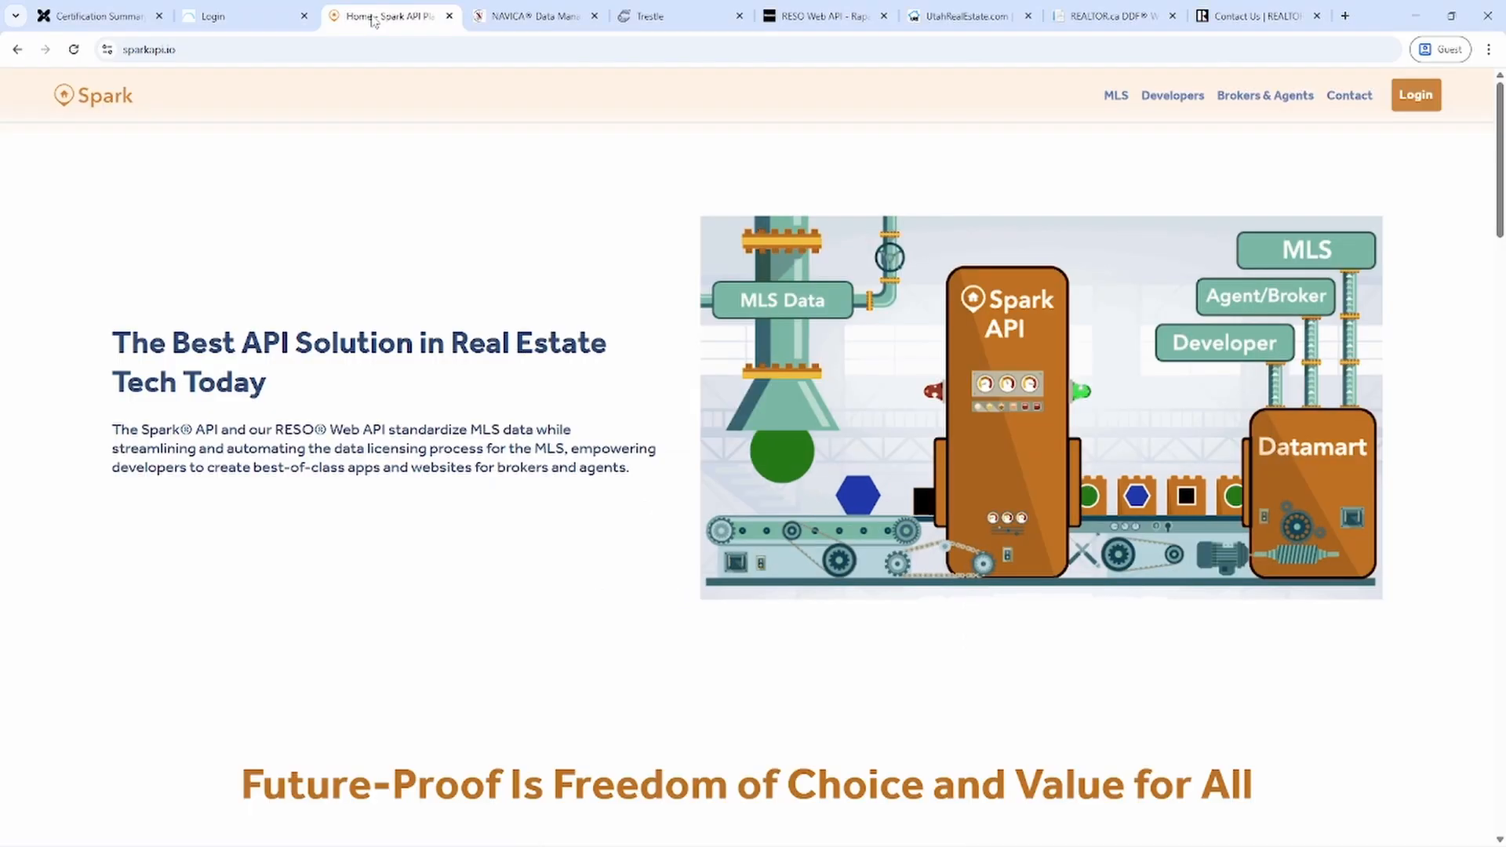
pyautogui.click(533, 18)
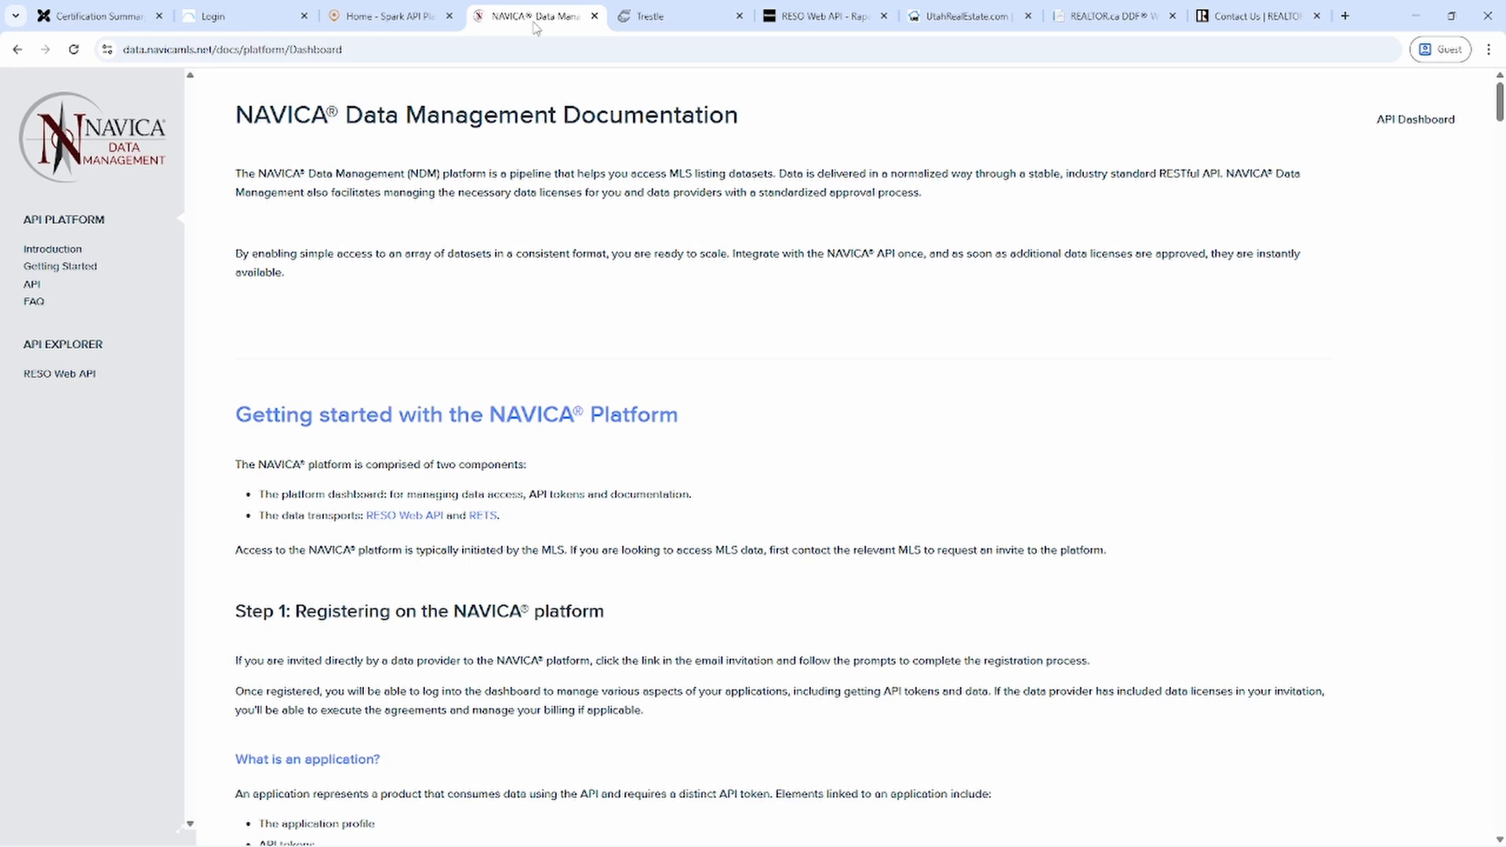
pyautogui.click(653, 22)
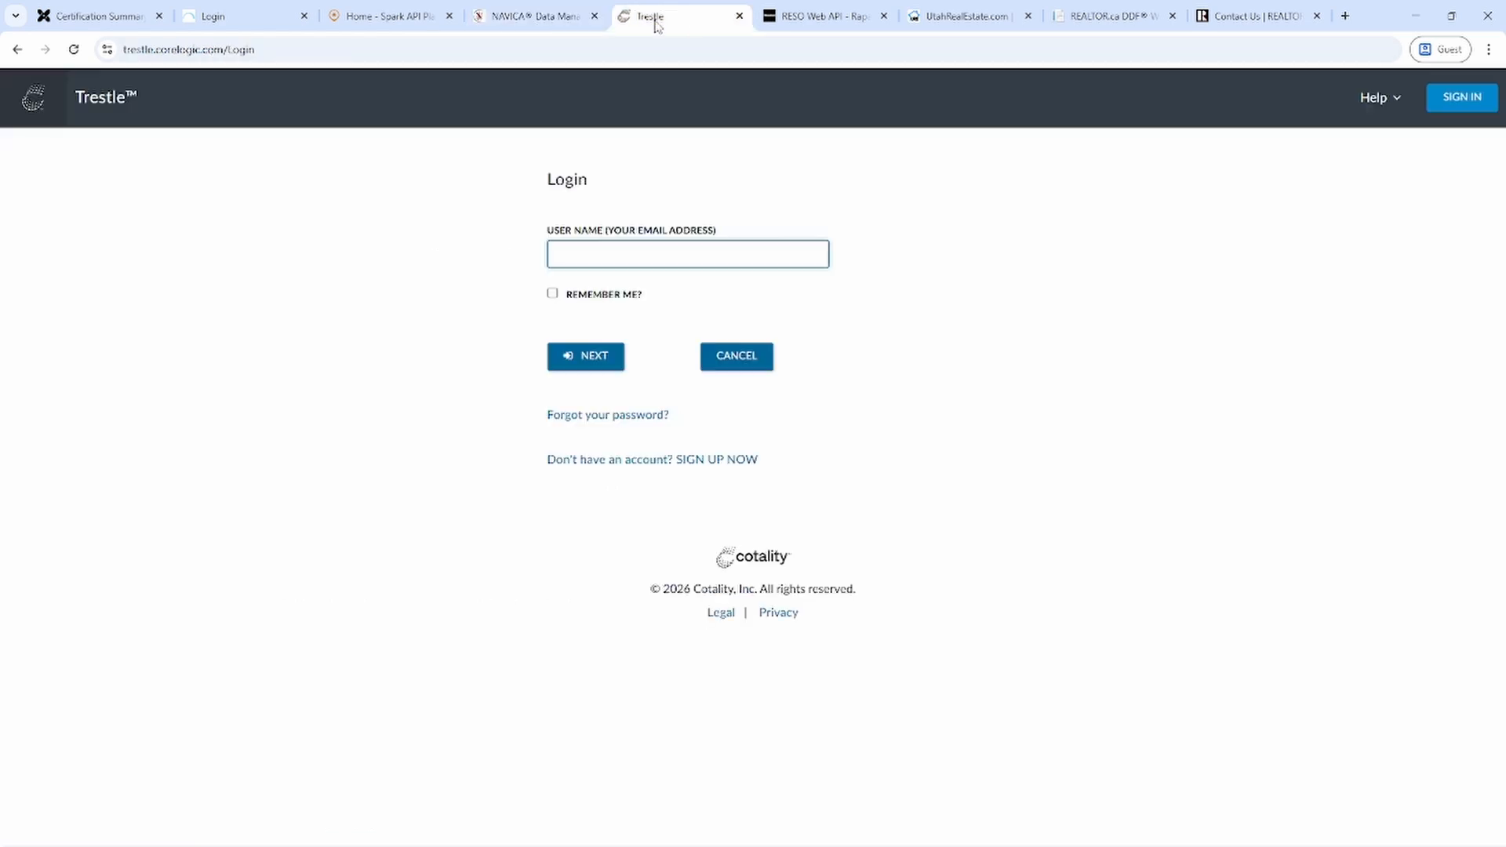
pyautogui.click(846, 23)
pyautogui.click(971, 23)
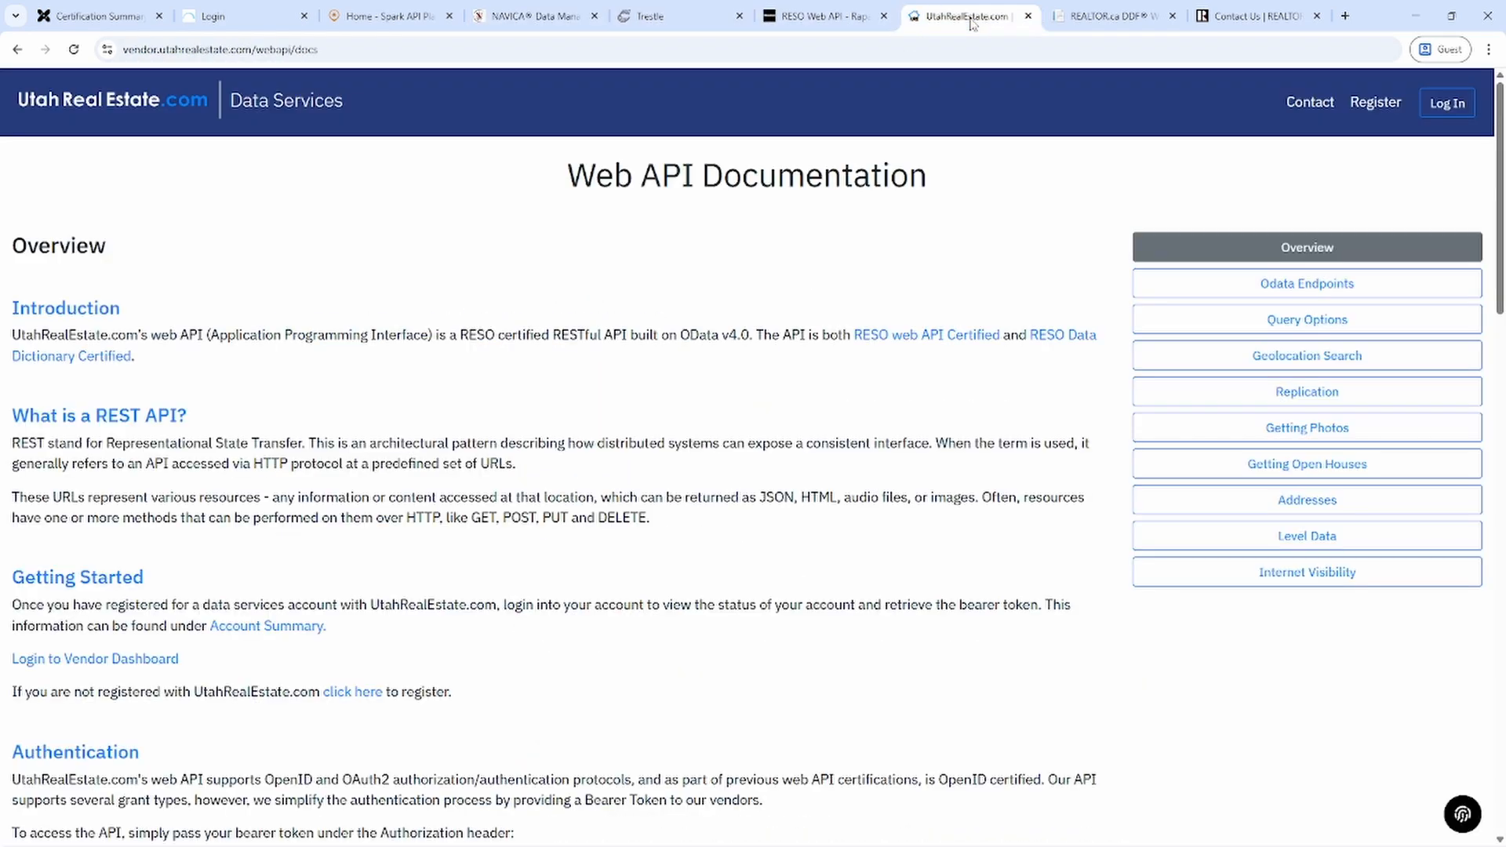
pyautogui.click(1116, 22)
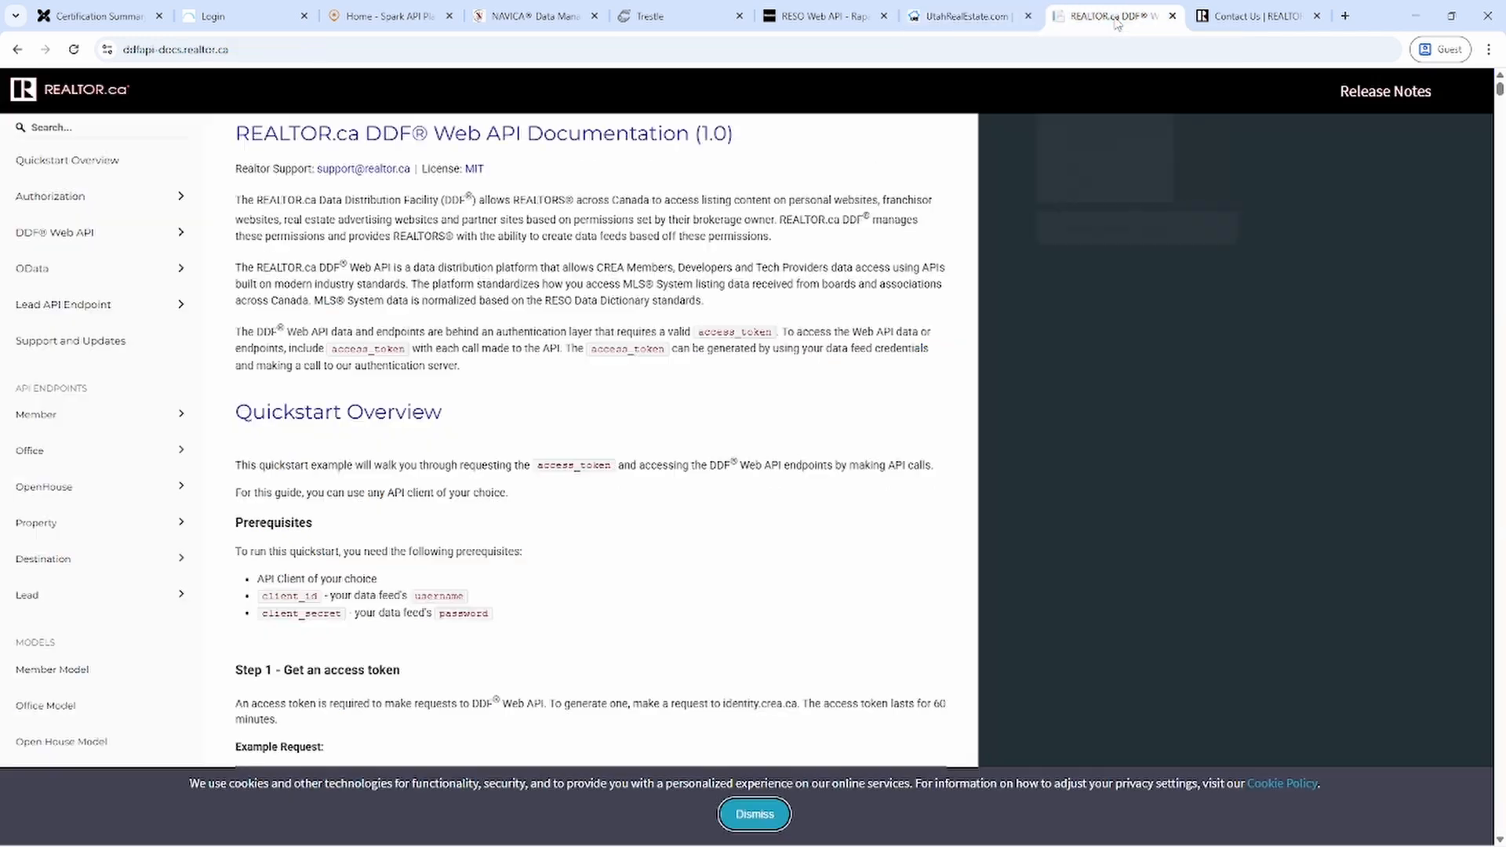
# - Scroll the REALTOR.ca contact page's board directory down through Ontario, Quebec and Saskatchewan
pyautogui.click(1222, 17)
pyautogui.scroll(-3, 605, 538)
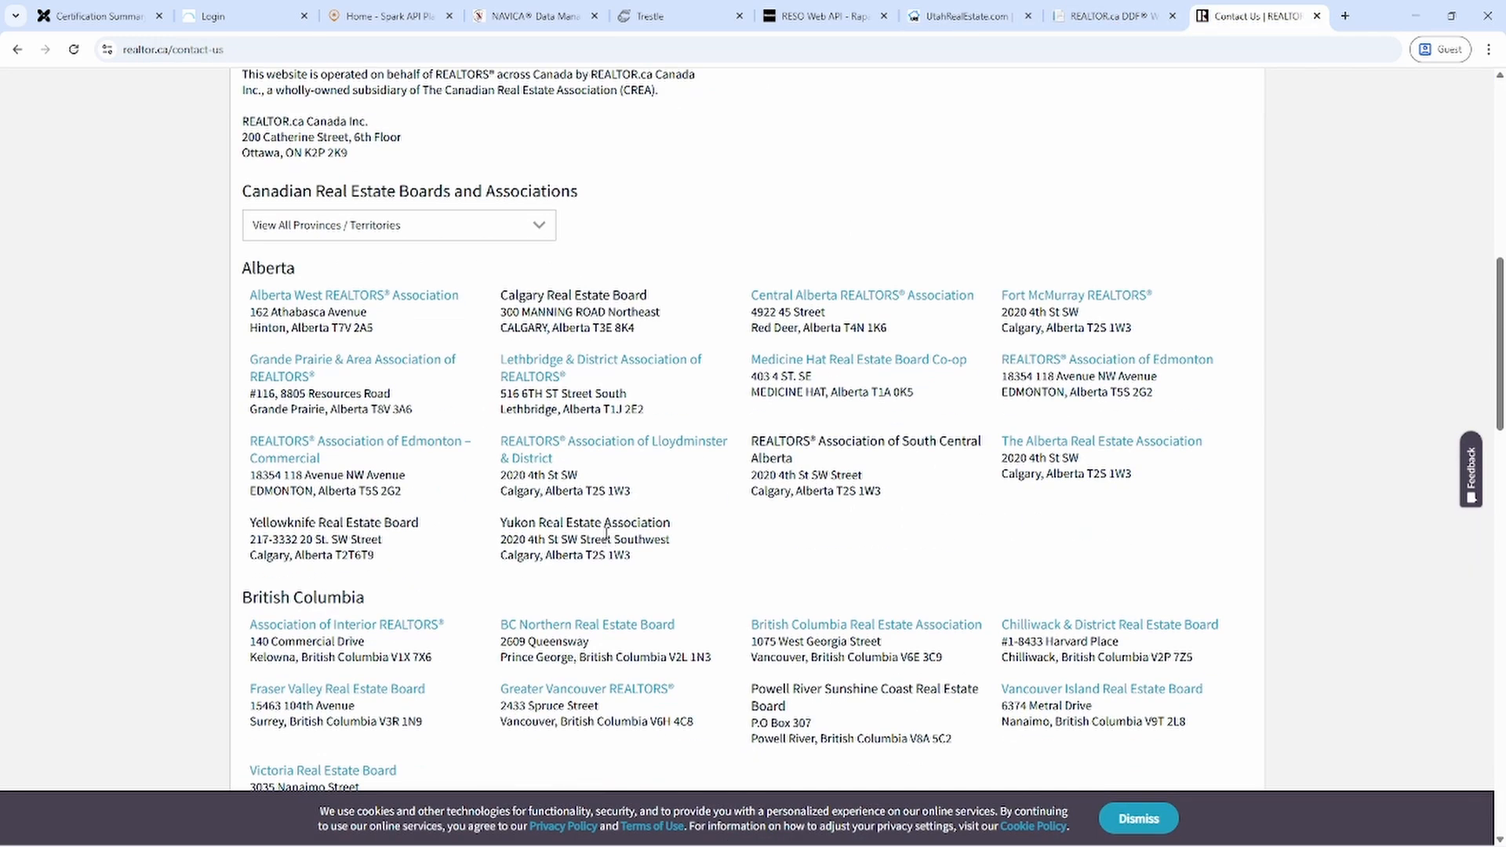
pyautogui.scroll(-5, 606, 538)
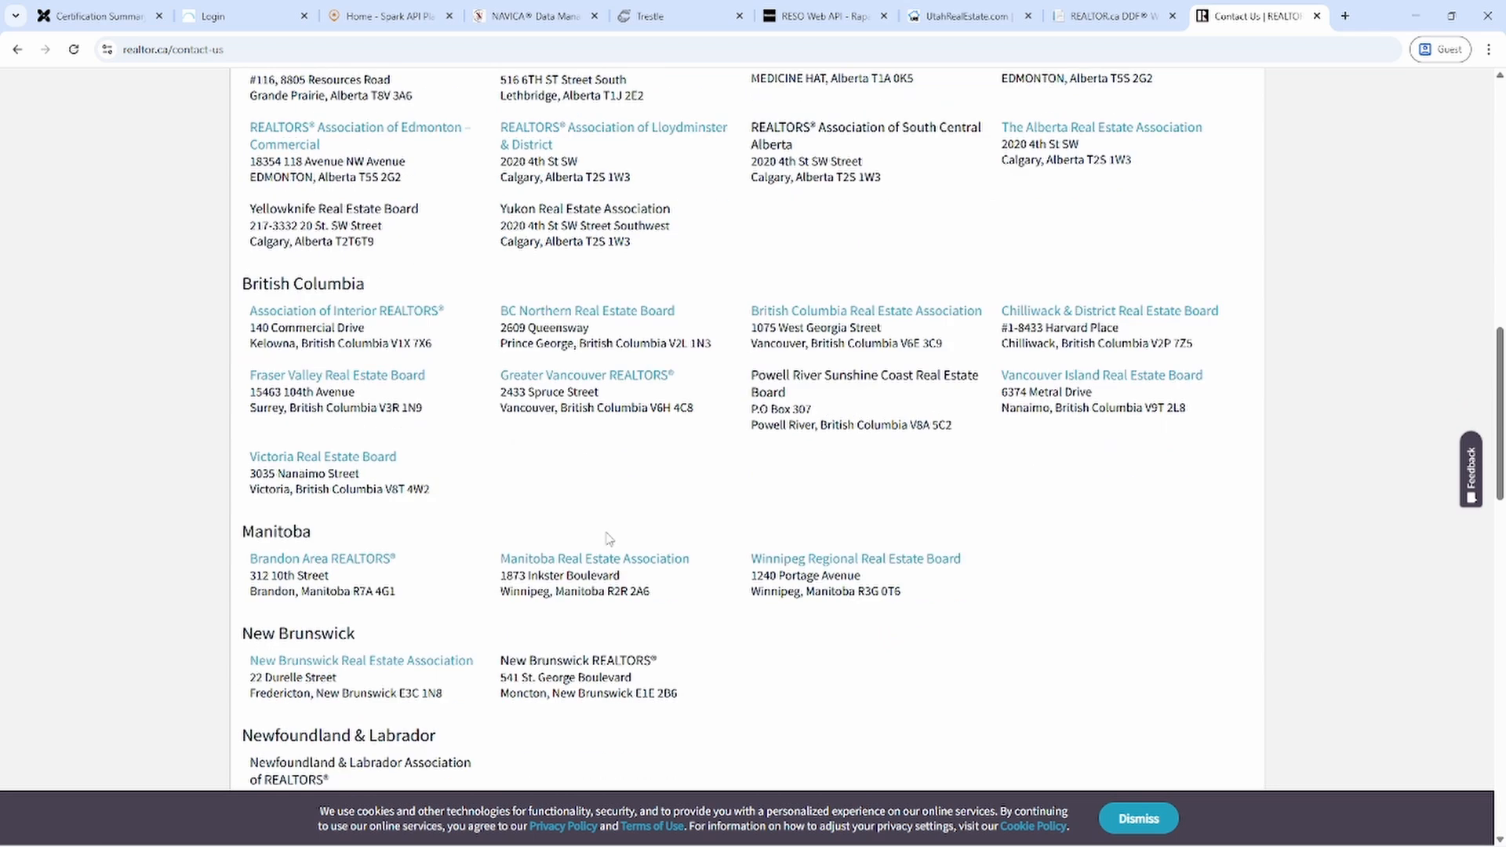
pyautogui.scroll(-4, 606, 539)
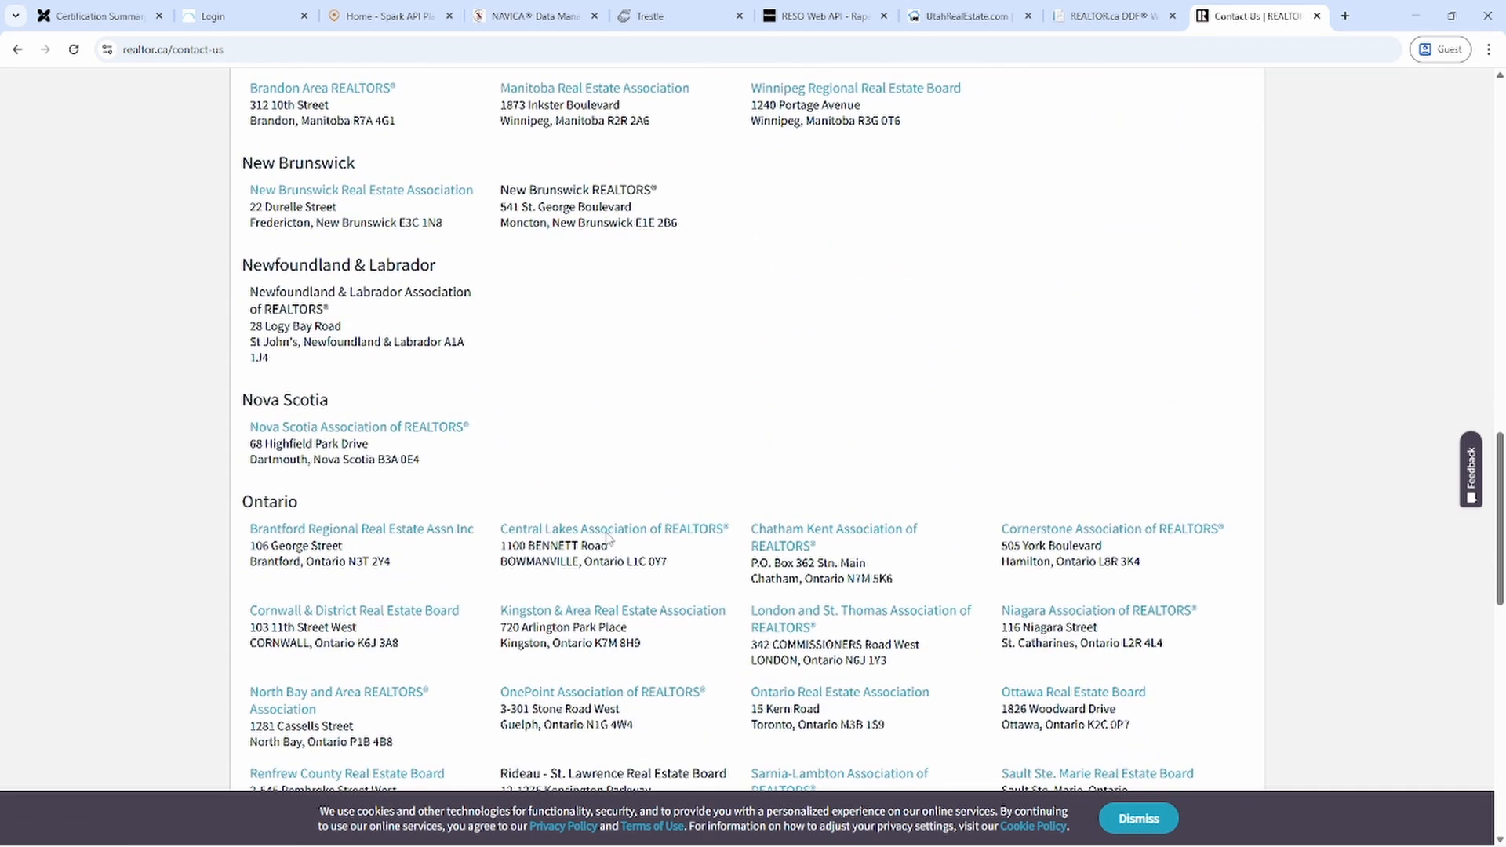
pyautogui.scroll(-8, 607, 538)
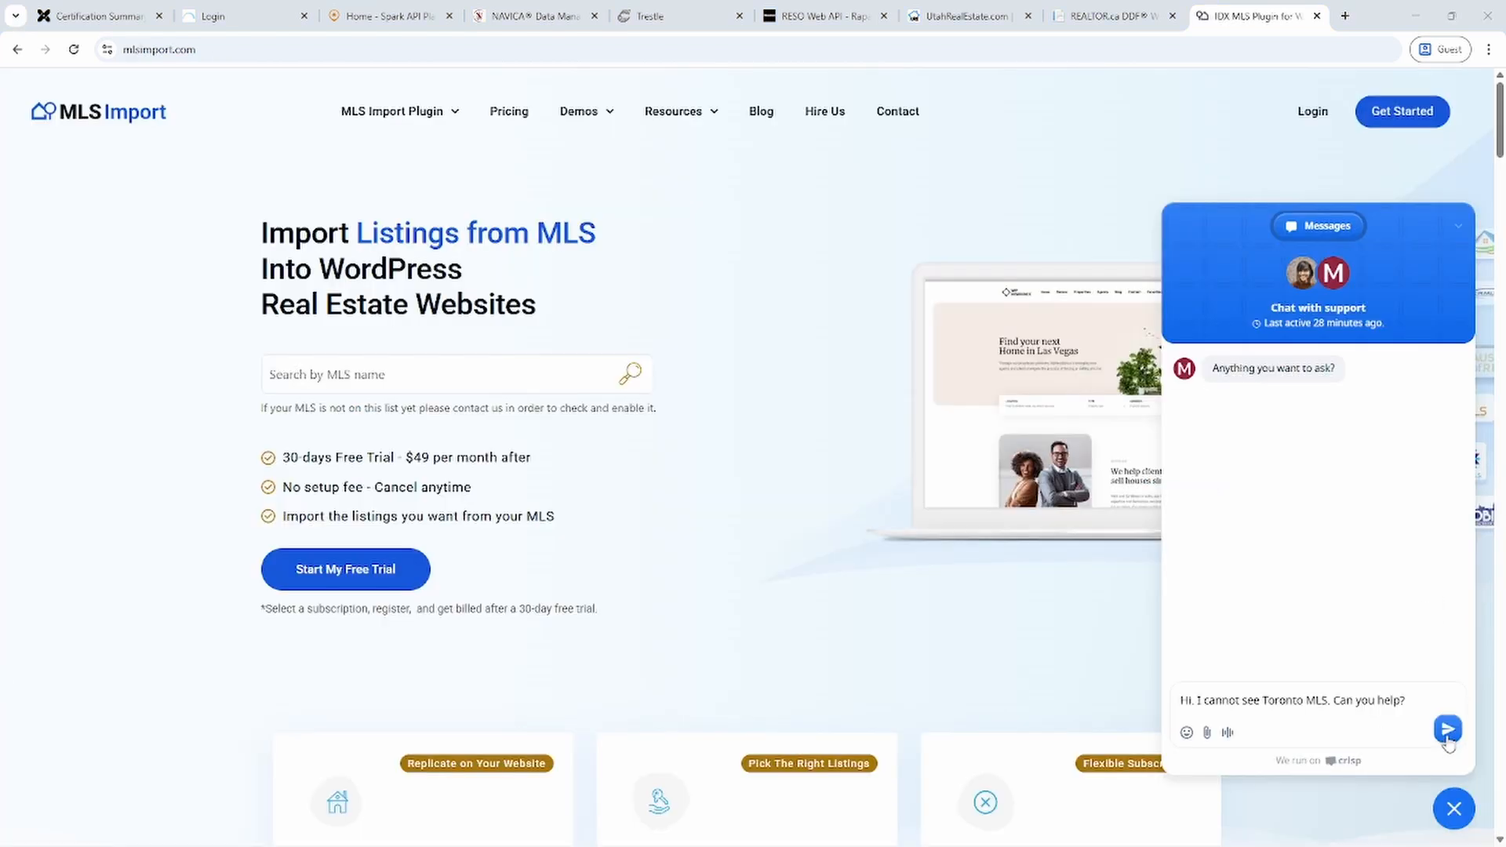
# - Send the support chat message asking for help finding Toronto MLS
pyautogui.click(1447, 737)
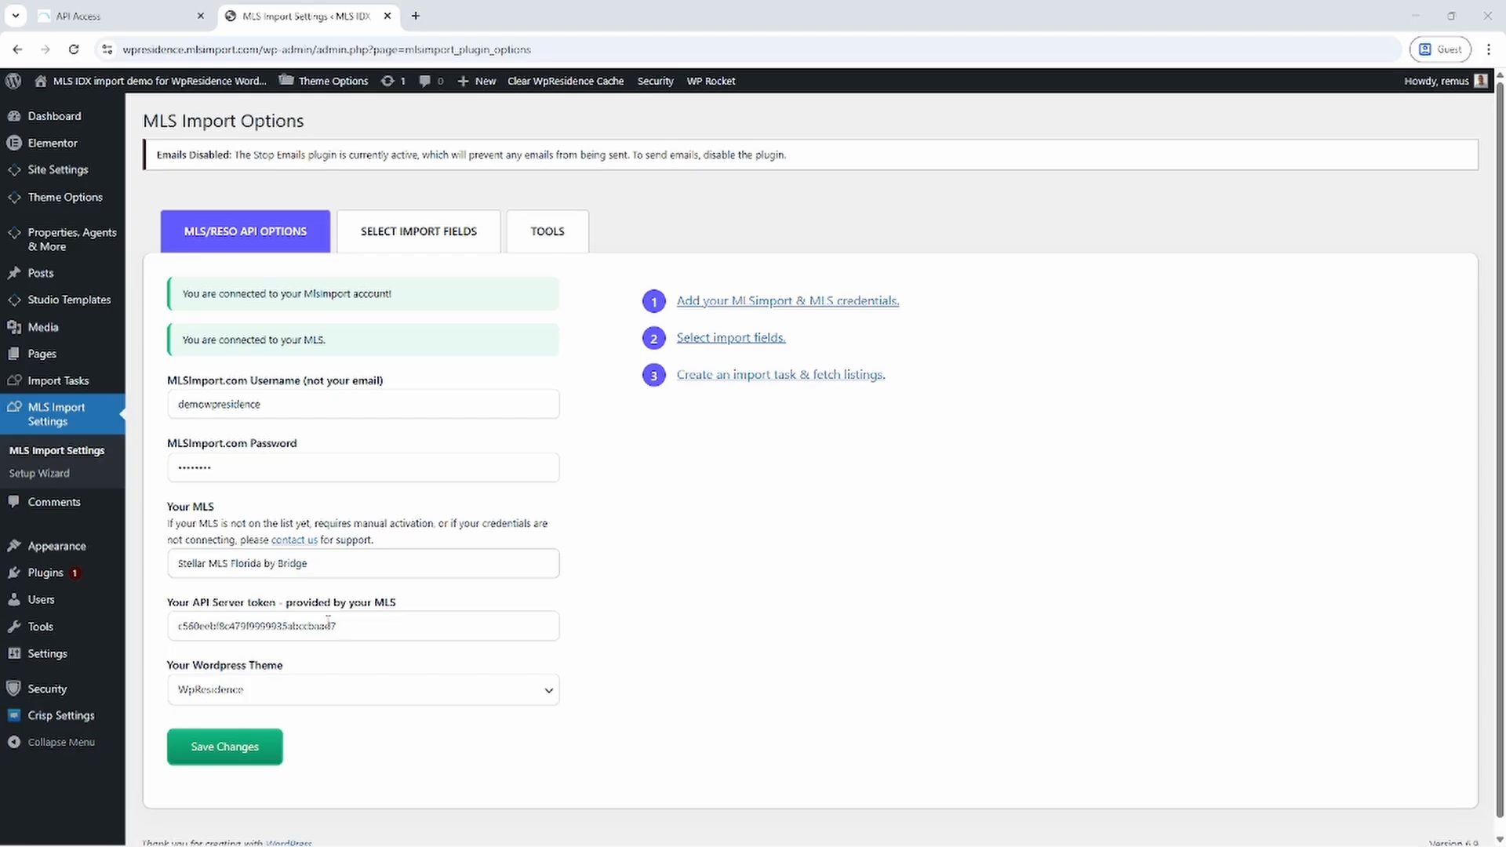
# - Check the Bridge API access tokens page, then return to the MLS Import settings
pyautogui.click(86, 16)
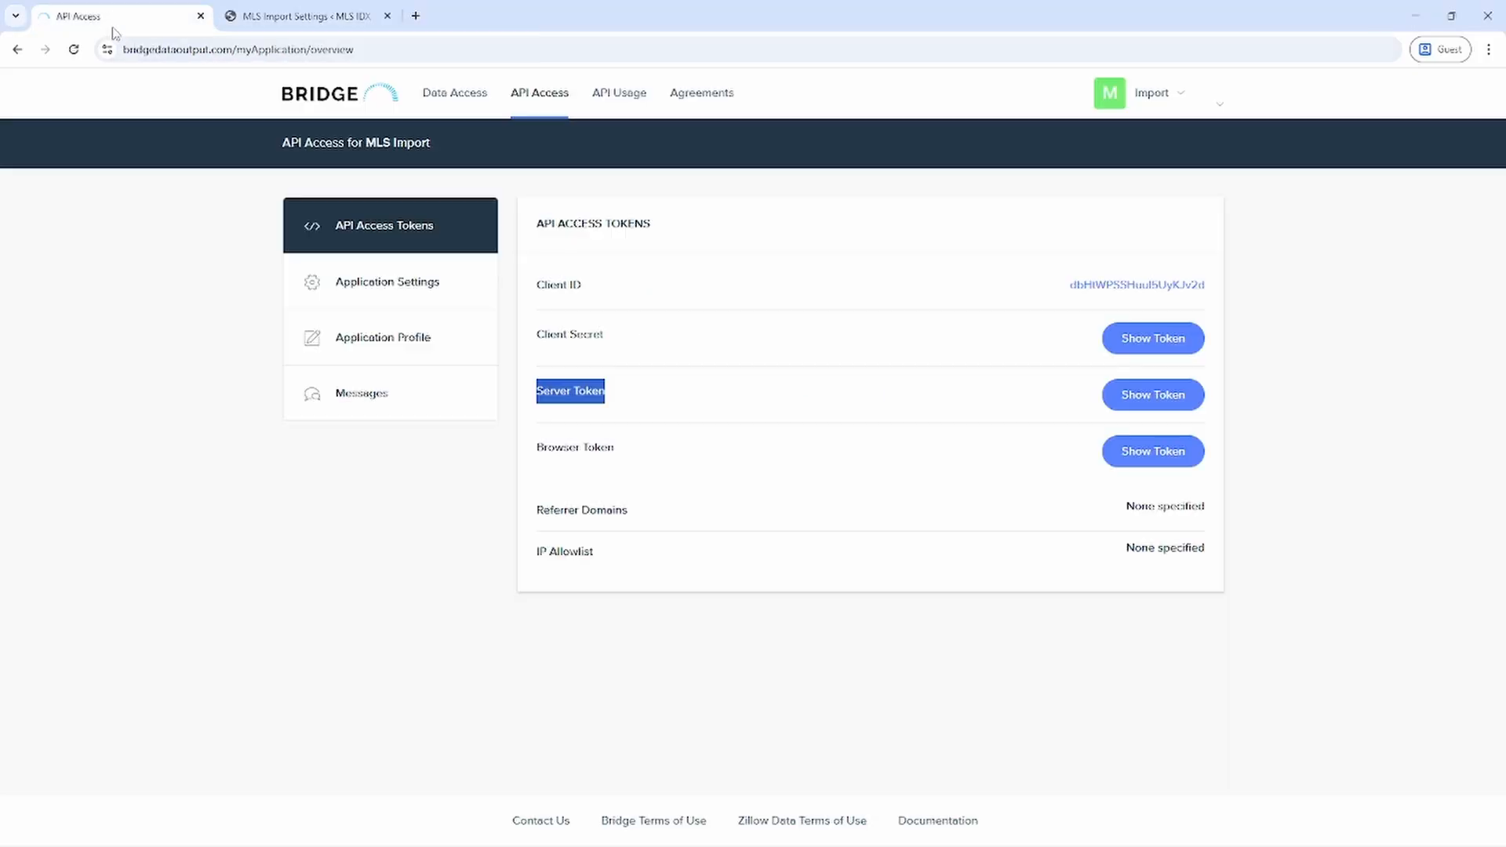
pyautogui.click(586, 394)
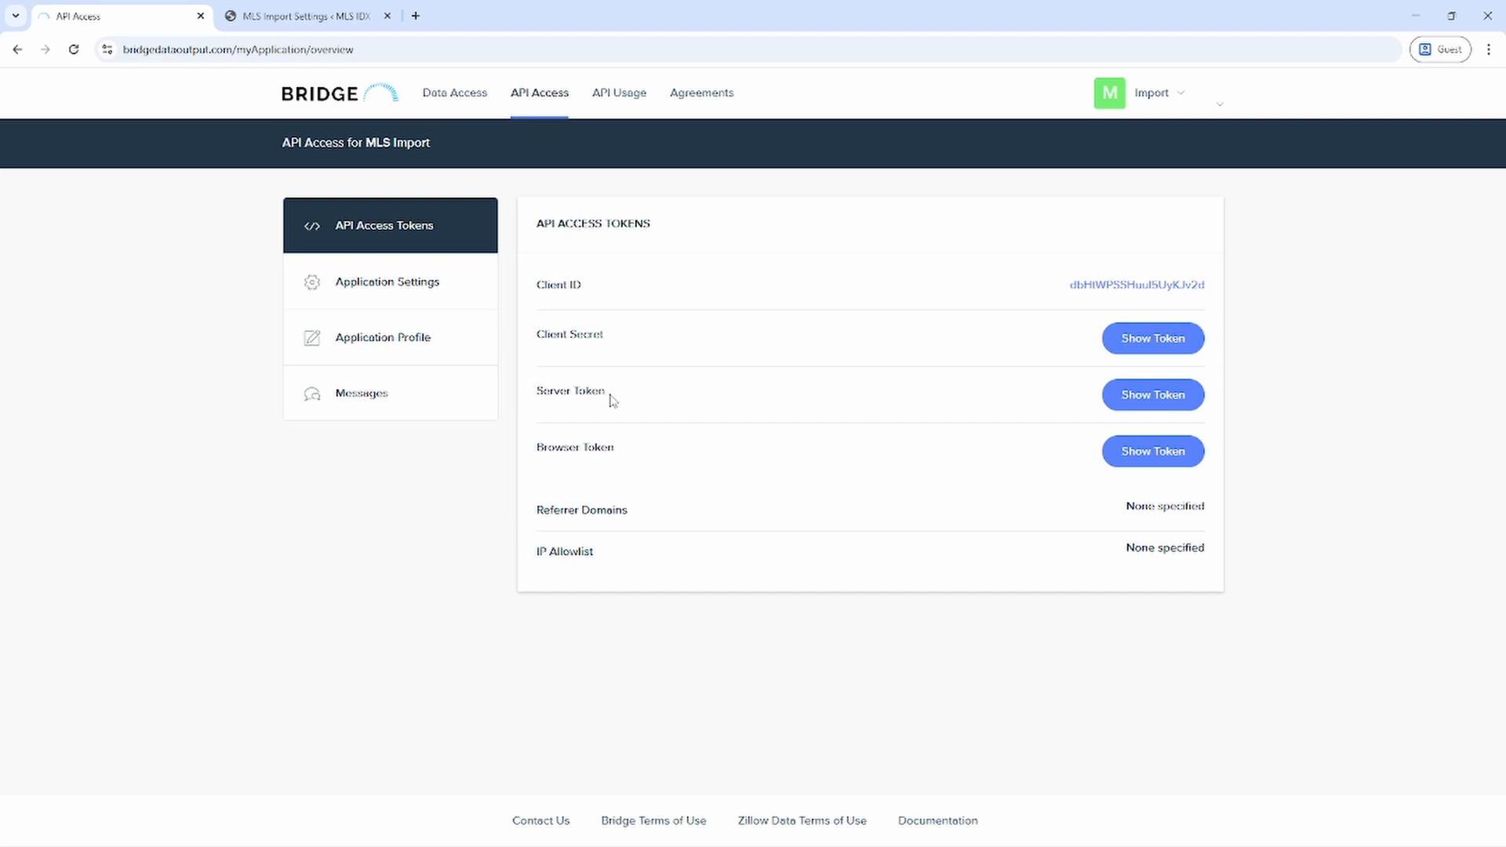
pyautogui.hotkey('ctrl', 'Tab')
# - Try the El Paso and Portsmouth feeds, then select 'REALTOR.ca -Toronto Regional Real Estate Board'
pyautogui.click(419, 569)
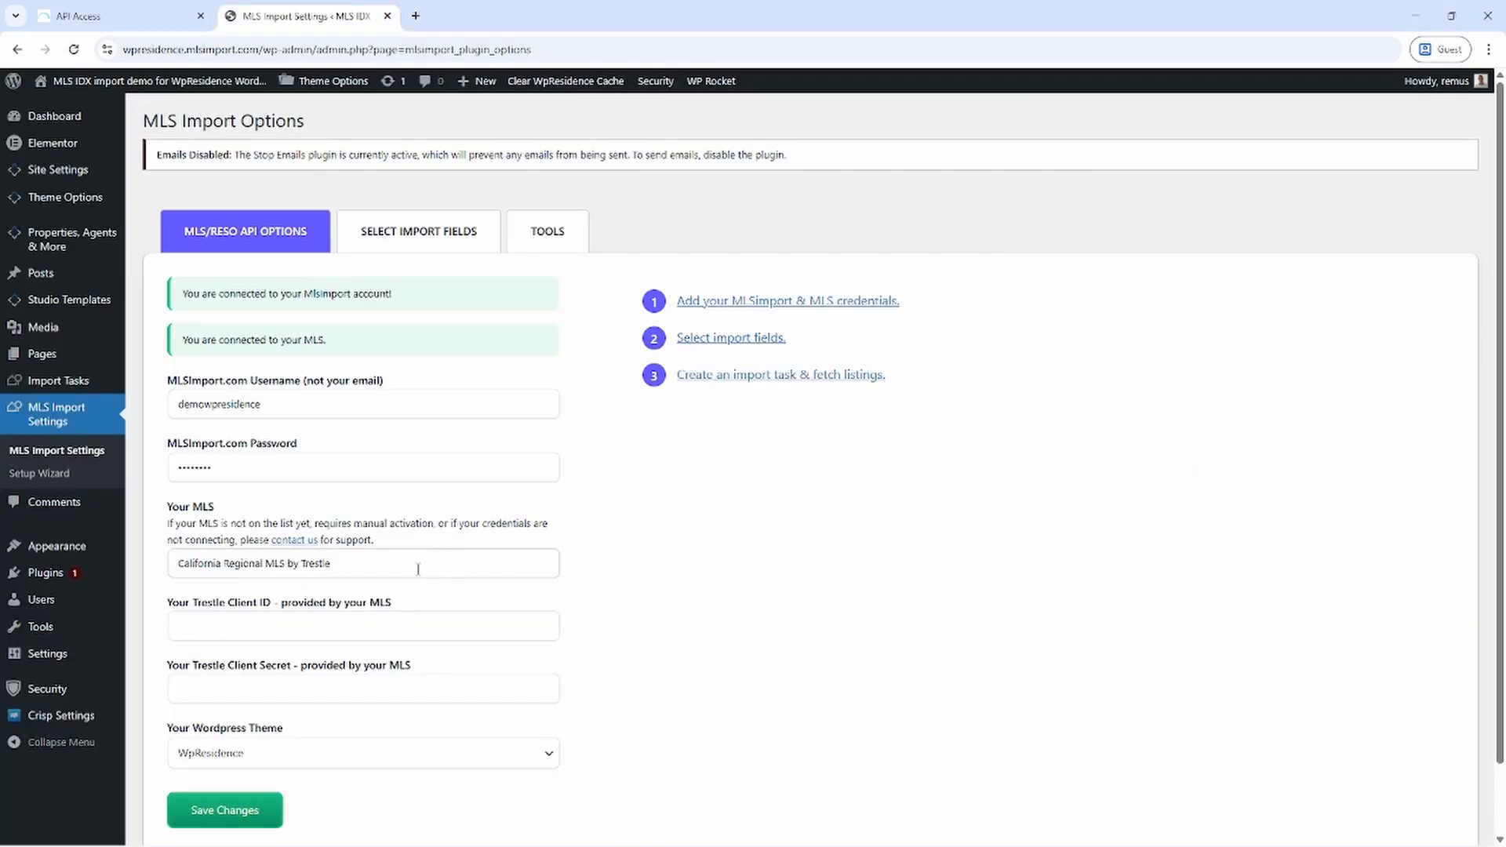
pyautogui.press('Down')
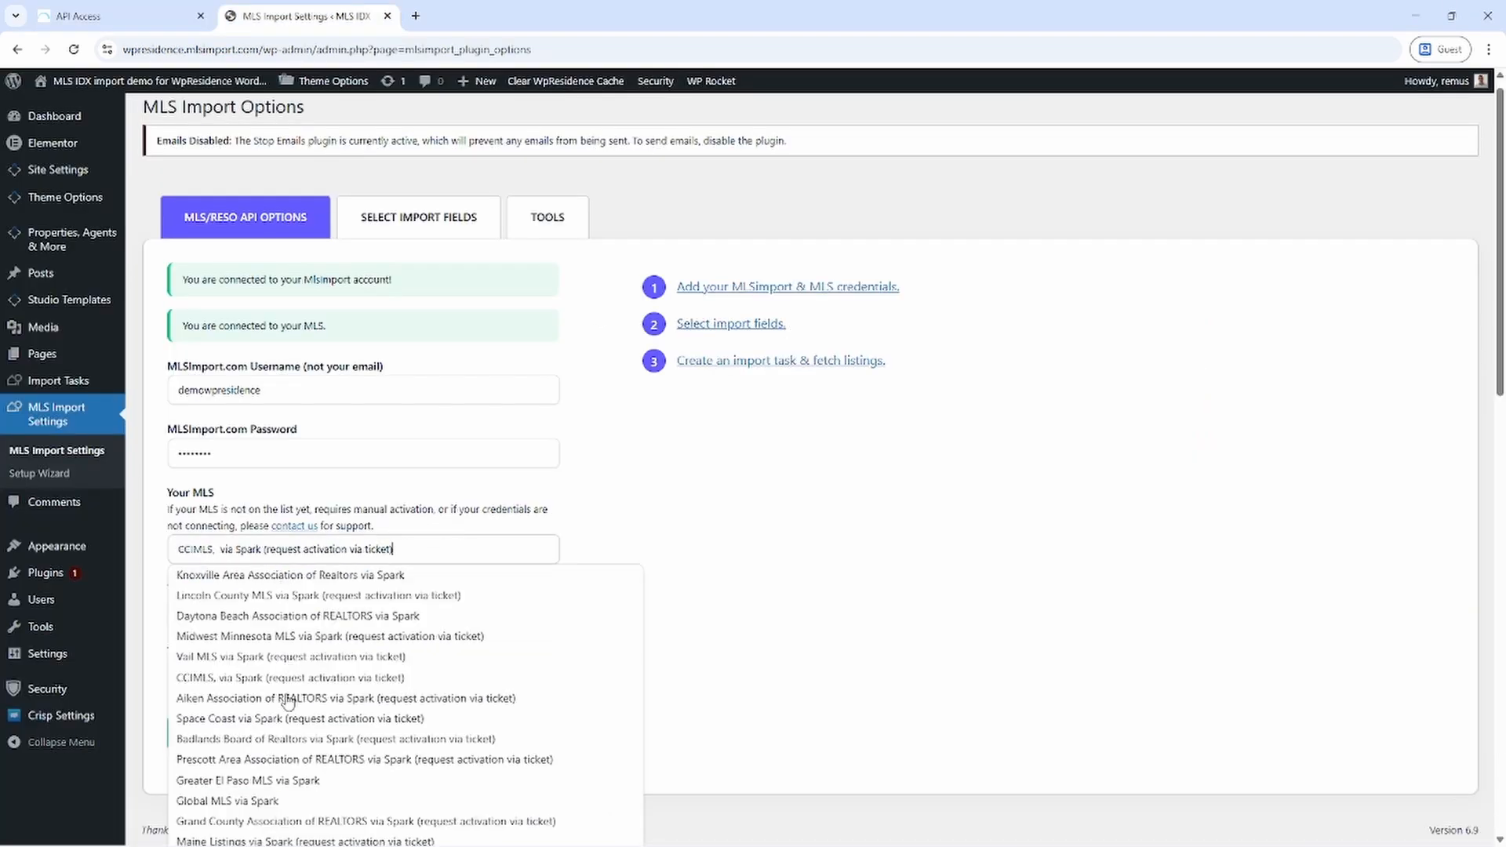
pyautogui.click(256, 781)
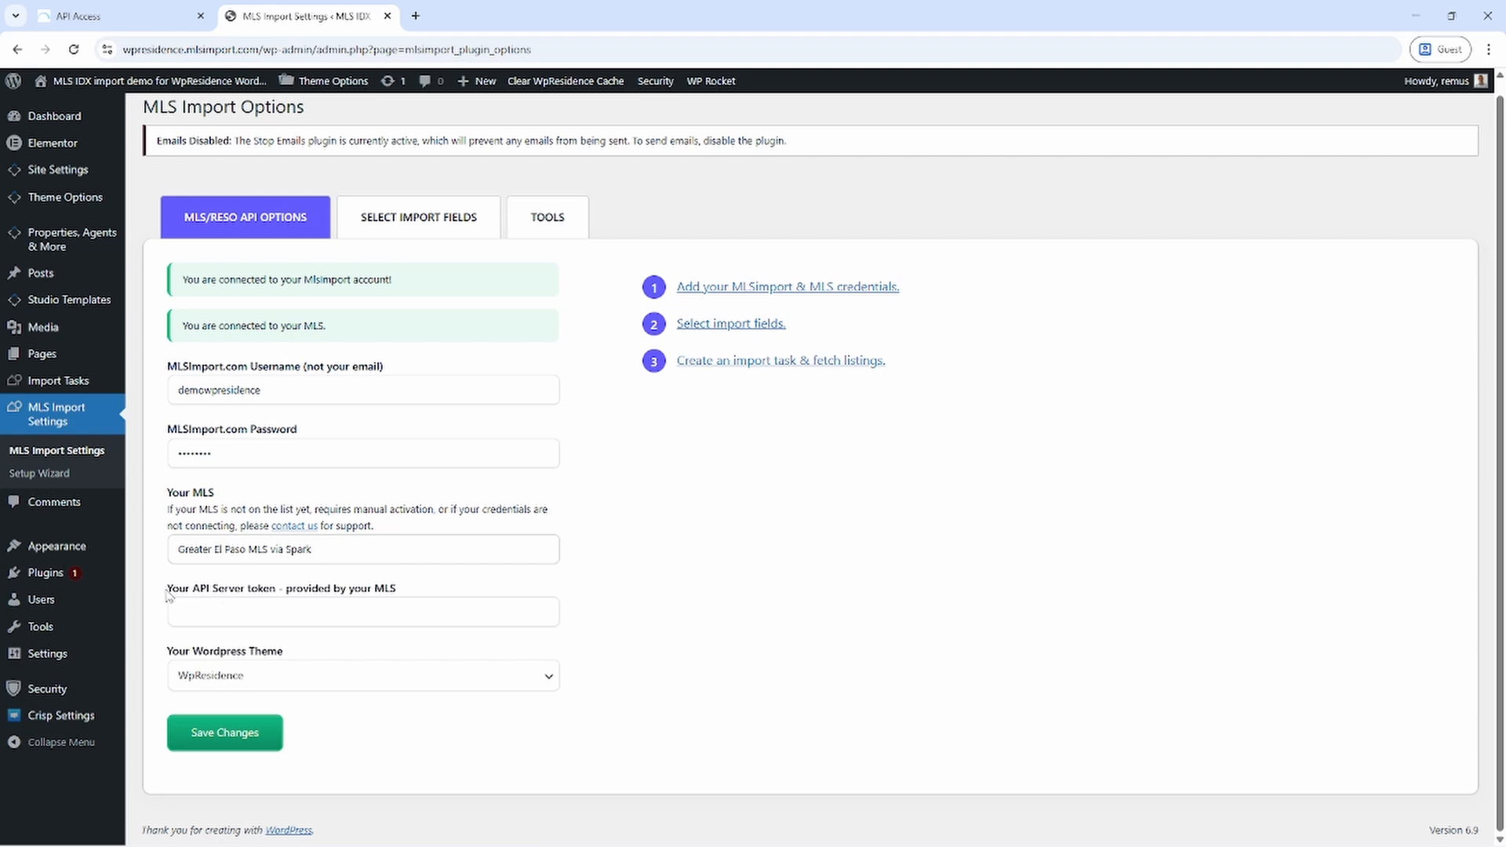
pyautogui.moveTo(397, 589); pyautogui.dragTo(281, 594)
pyautogui.click(281, 549)
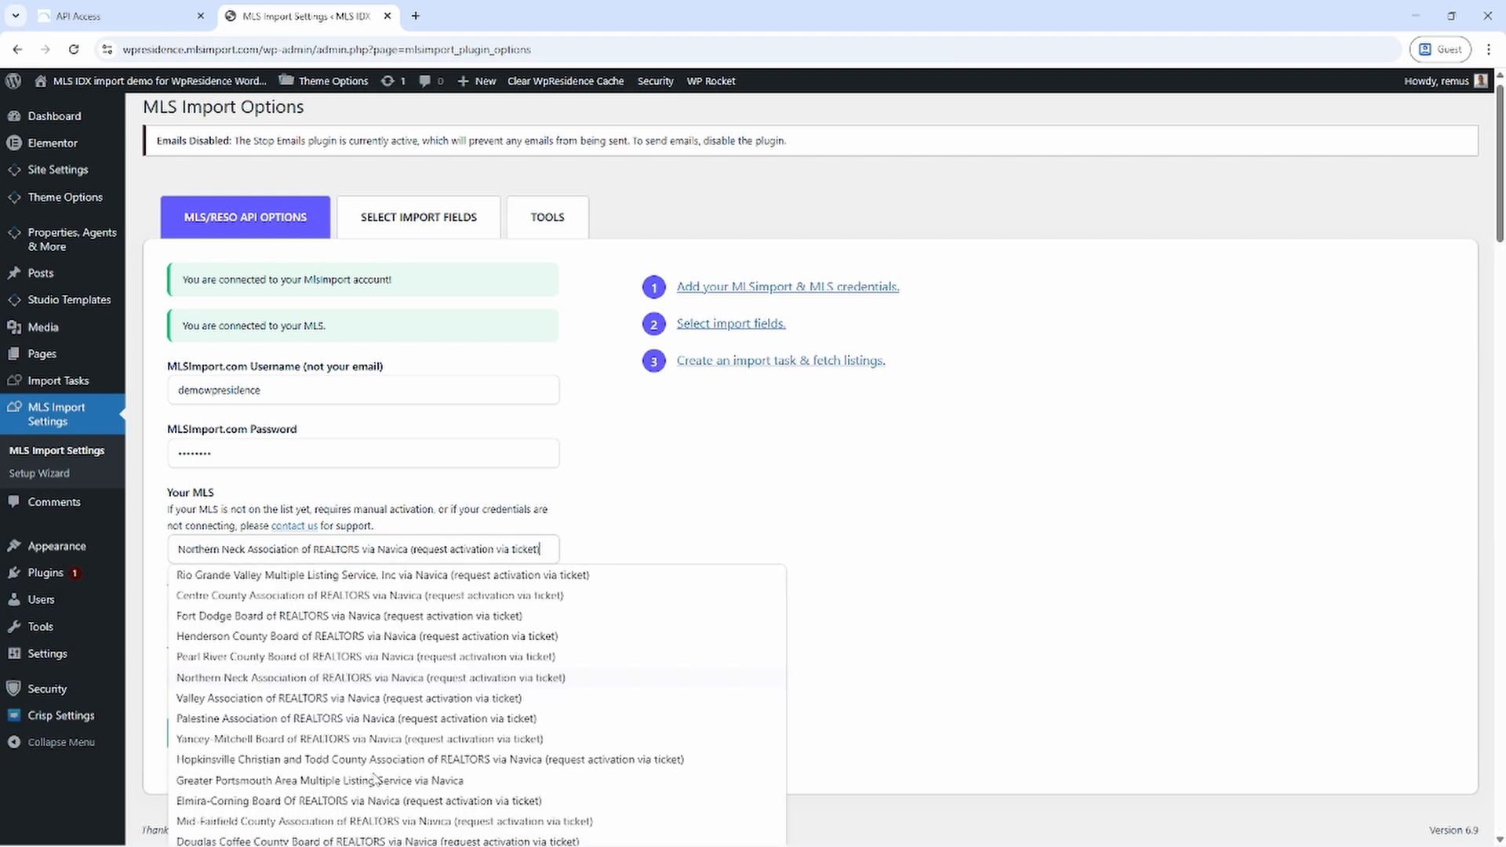
pyautogui.click(374, 780)
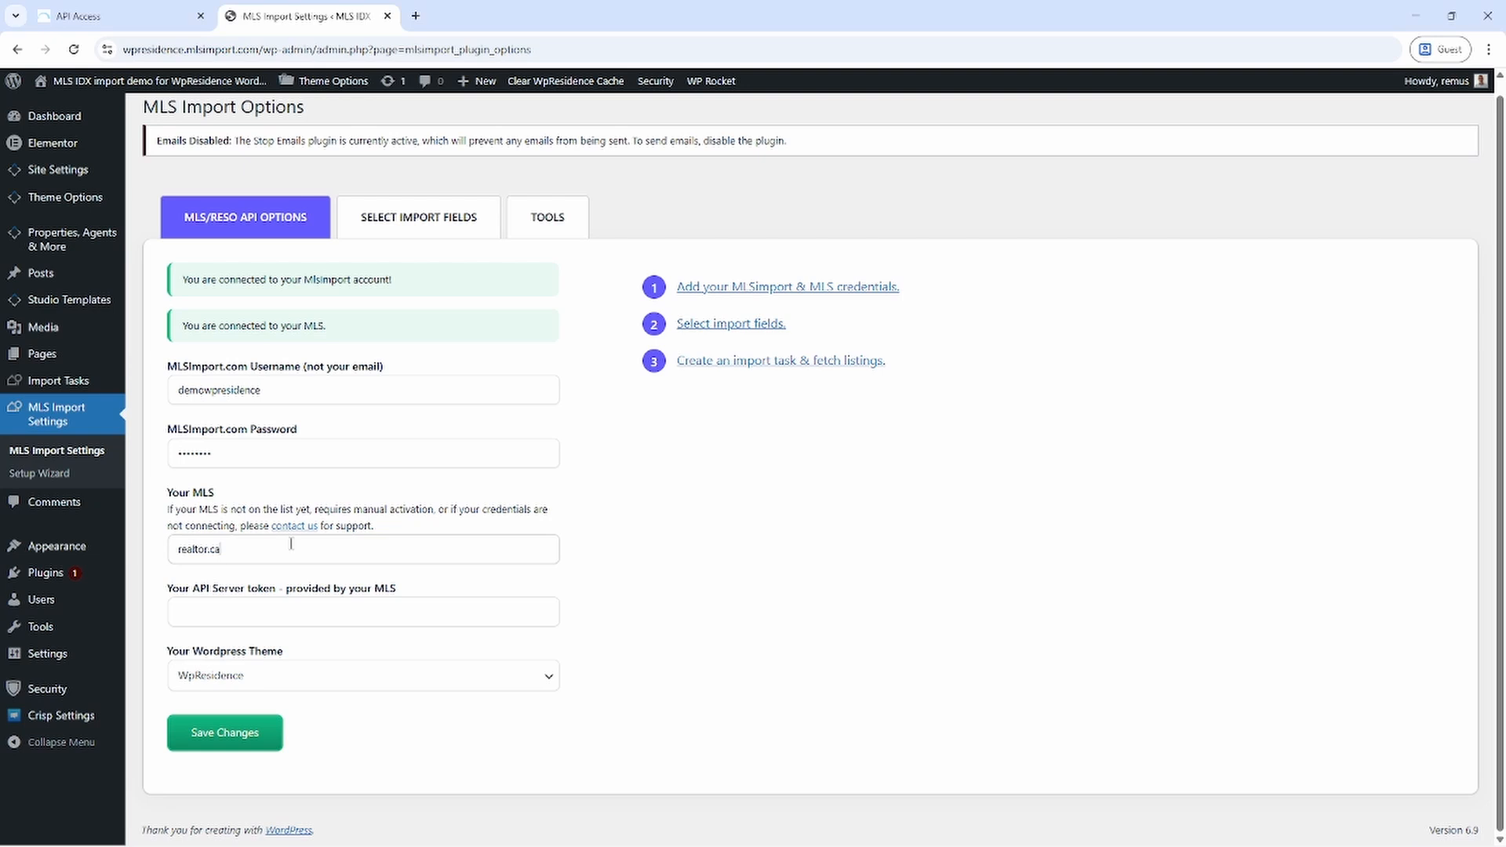
pyautogui.press('BackSpace')
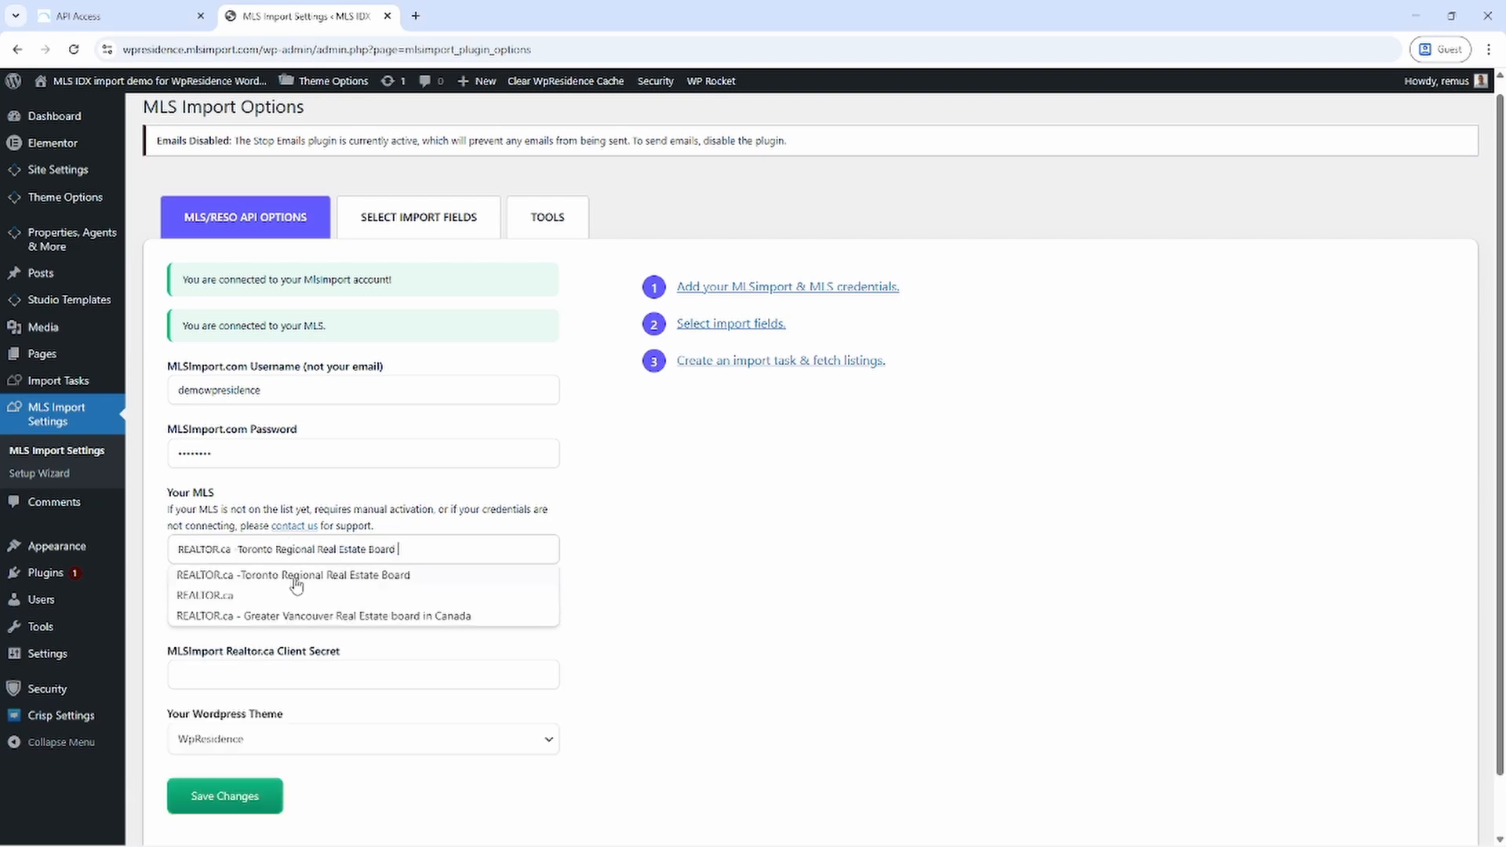
pyautogui.click(295, 579)
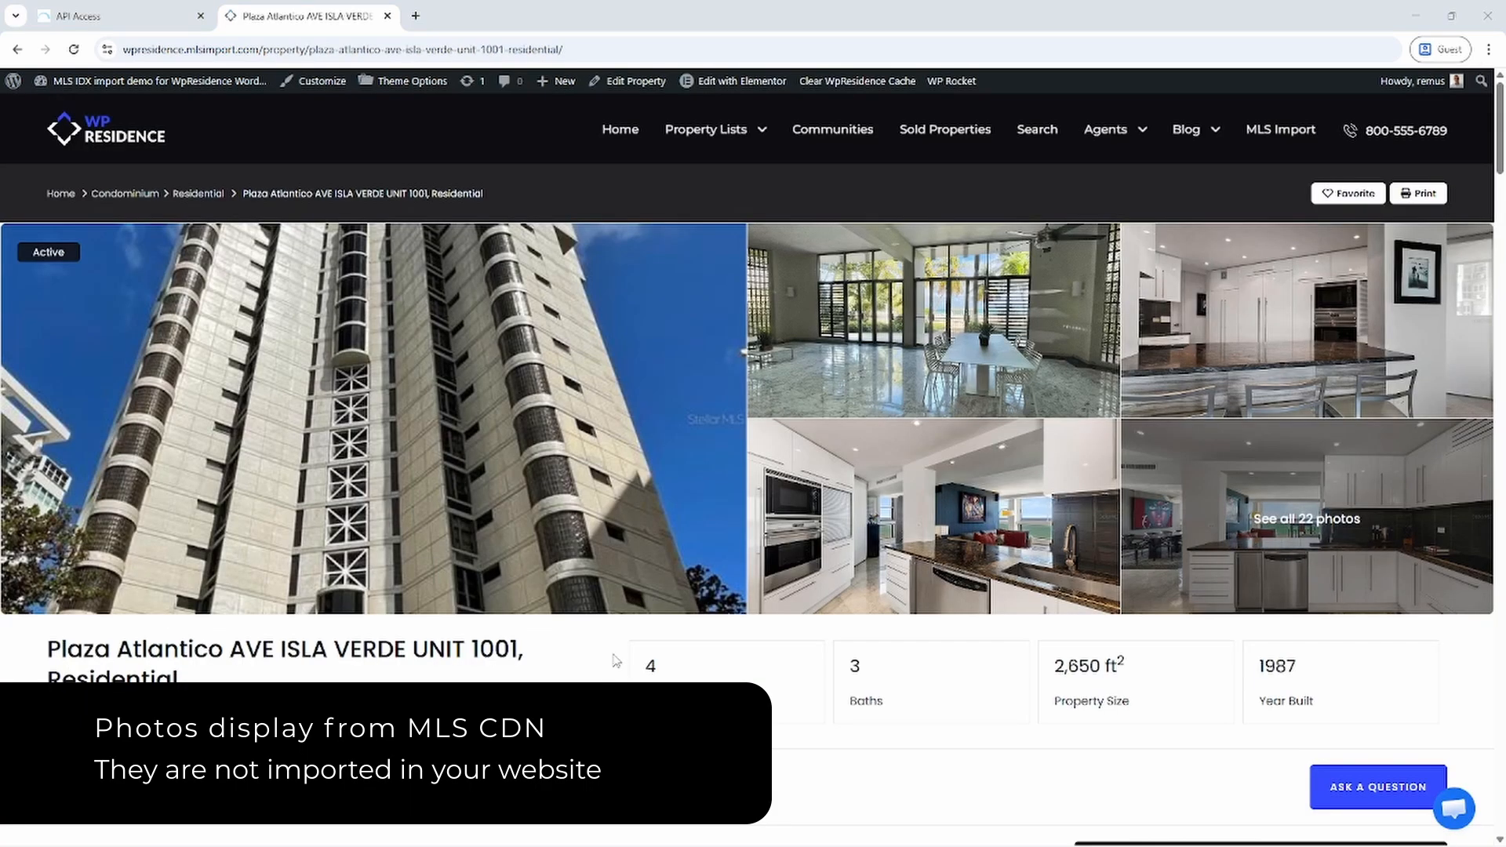
# - Open the listing's photo gallery and page through three more photos
pyautogui.click(816, 404)
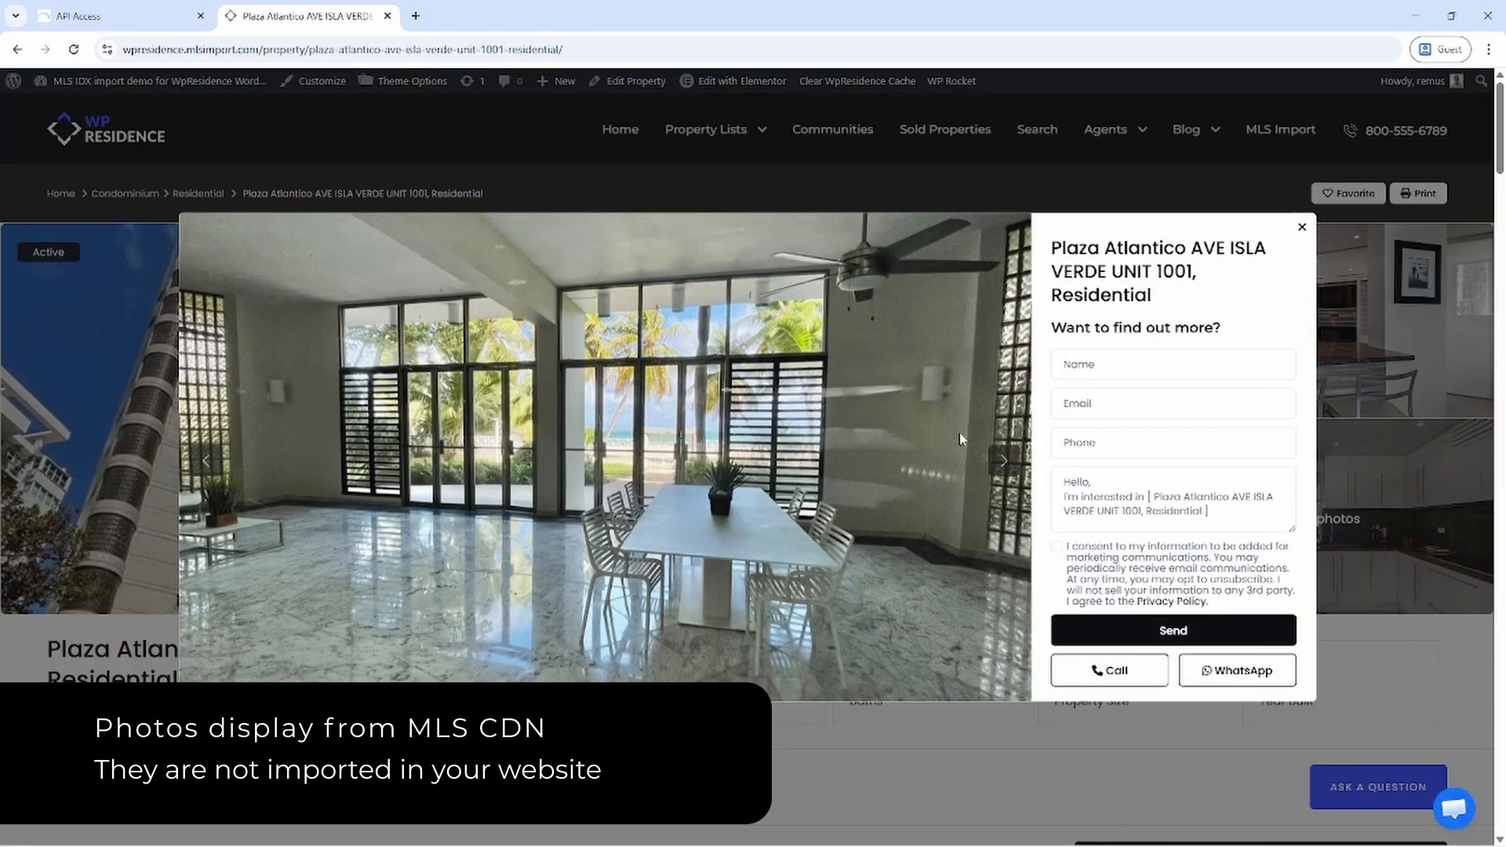
pyautogui.click(1002, 461)
pyautogui.click(1002, 463)
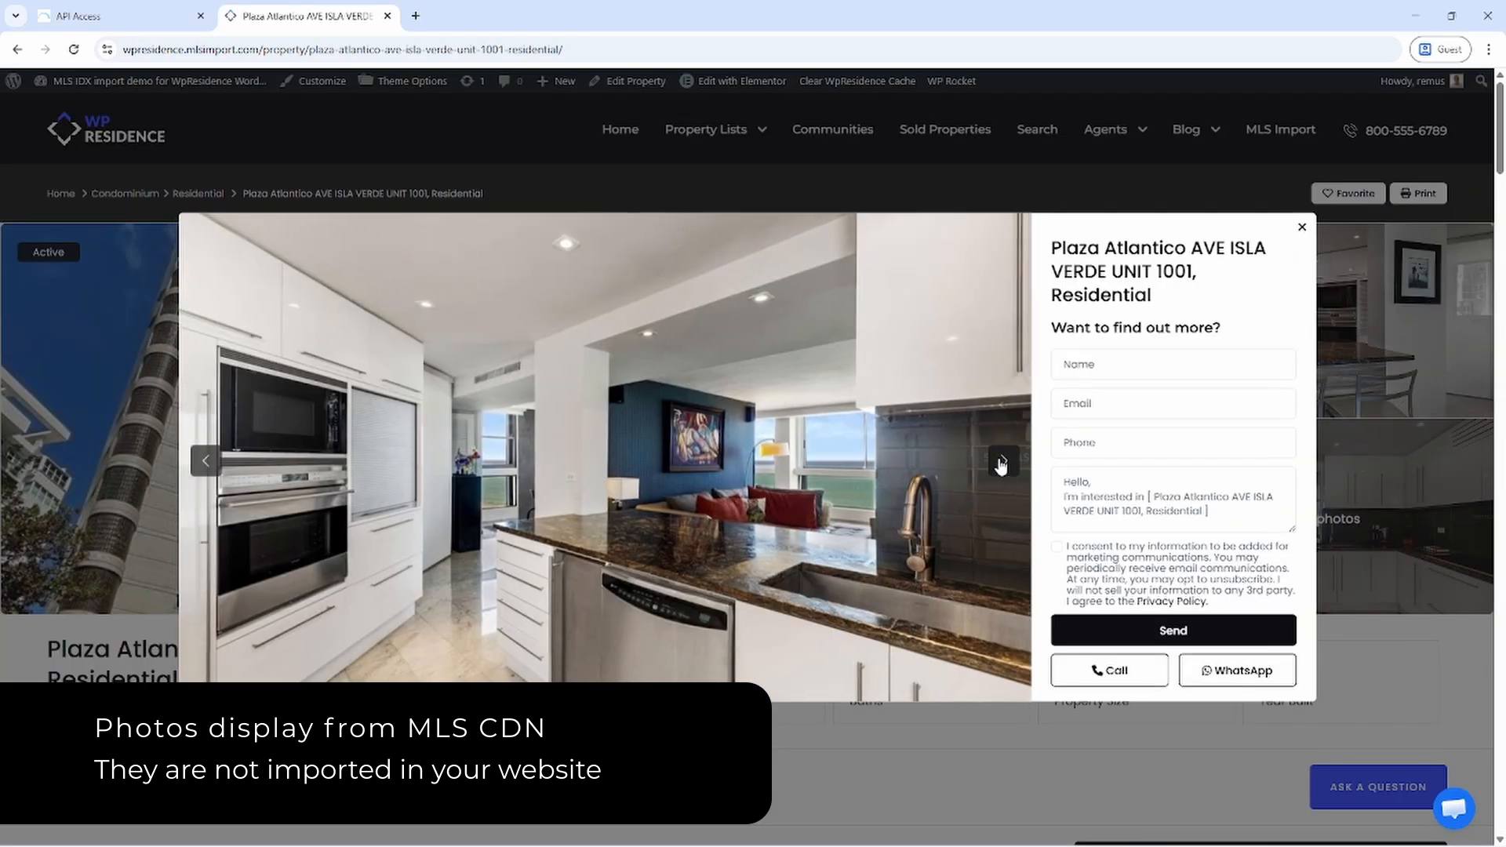
pyautogui.click(1002, 463)
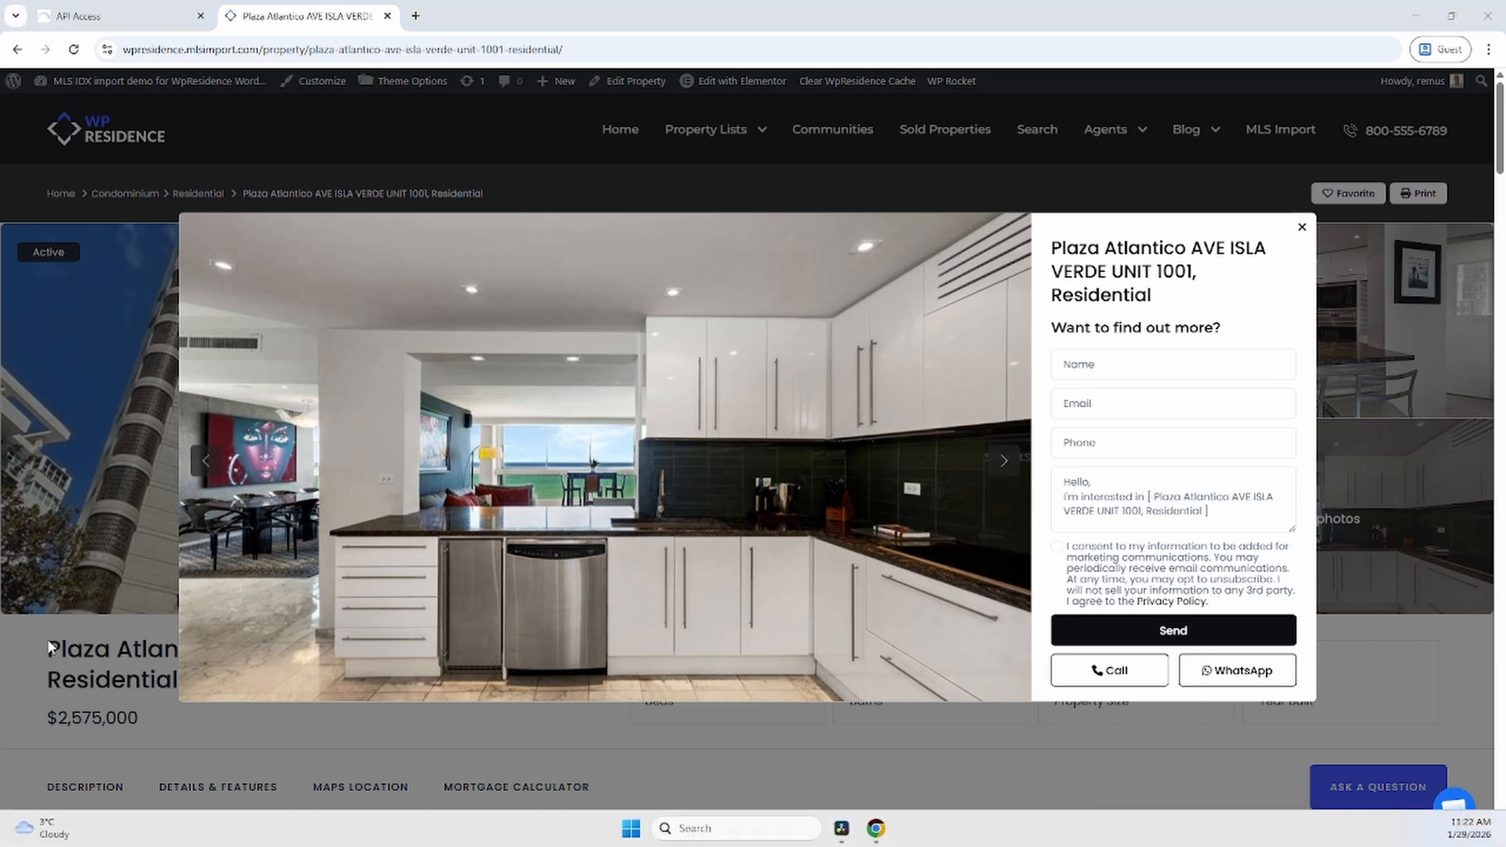
pyautogui.click(785, 827)
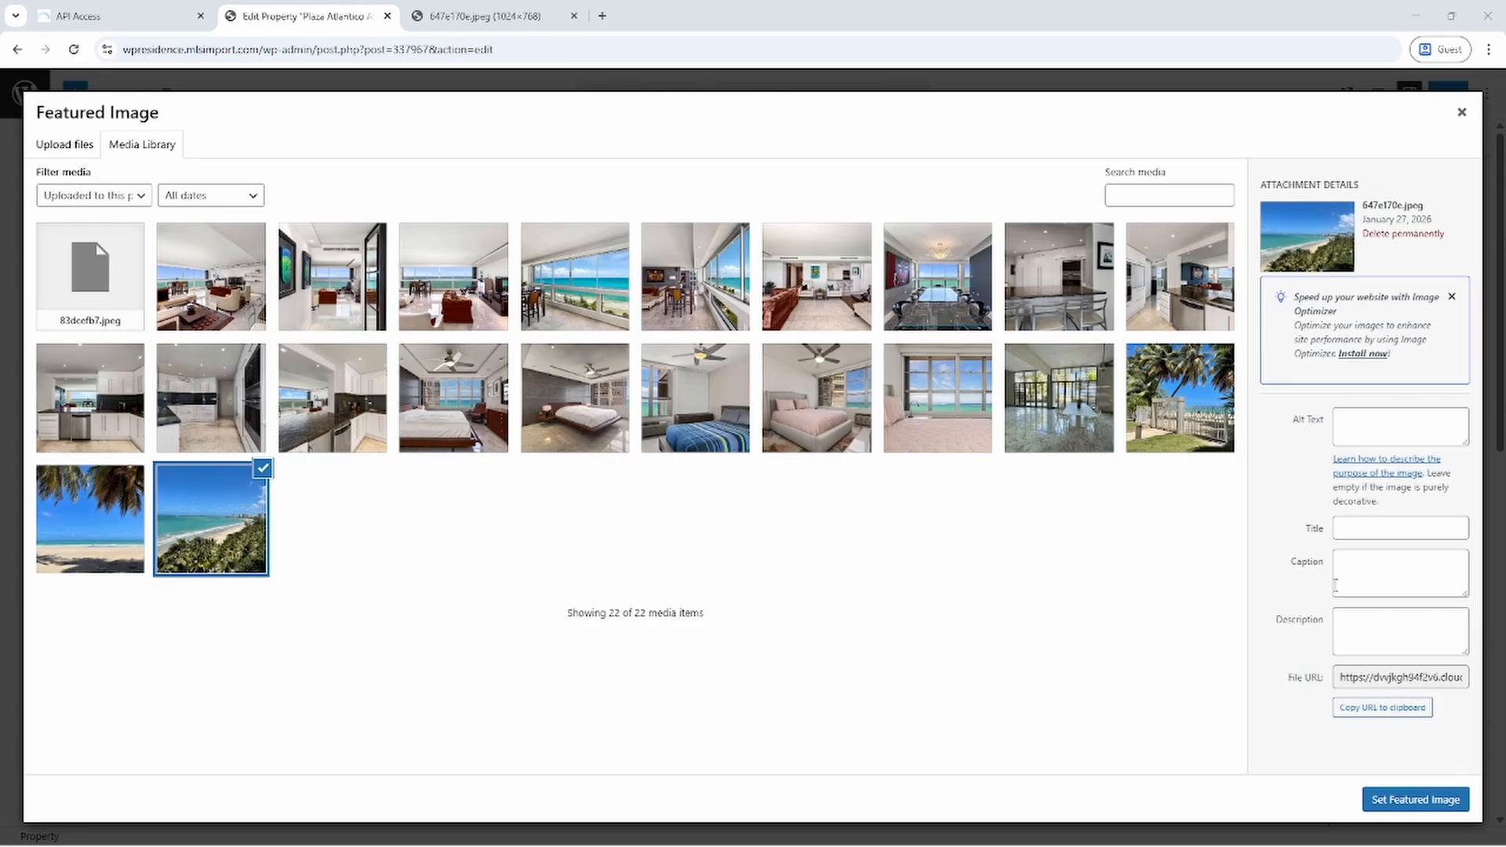
# - Copy the featured image's File URL and load the cloudfront.net beach photo in the image tab
pyautogui.click(1400, 678)
pyautogui.moveTo(1341, 678); pyautogui.dragTo(1465, 679)
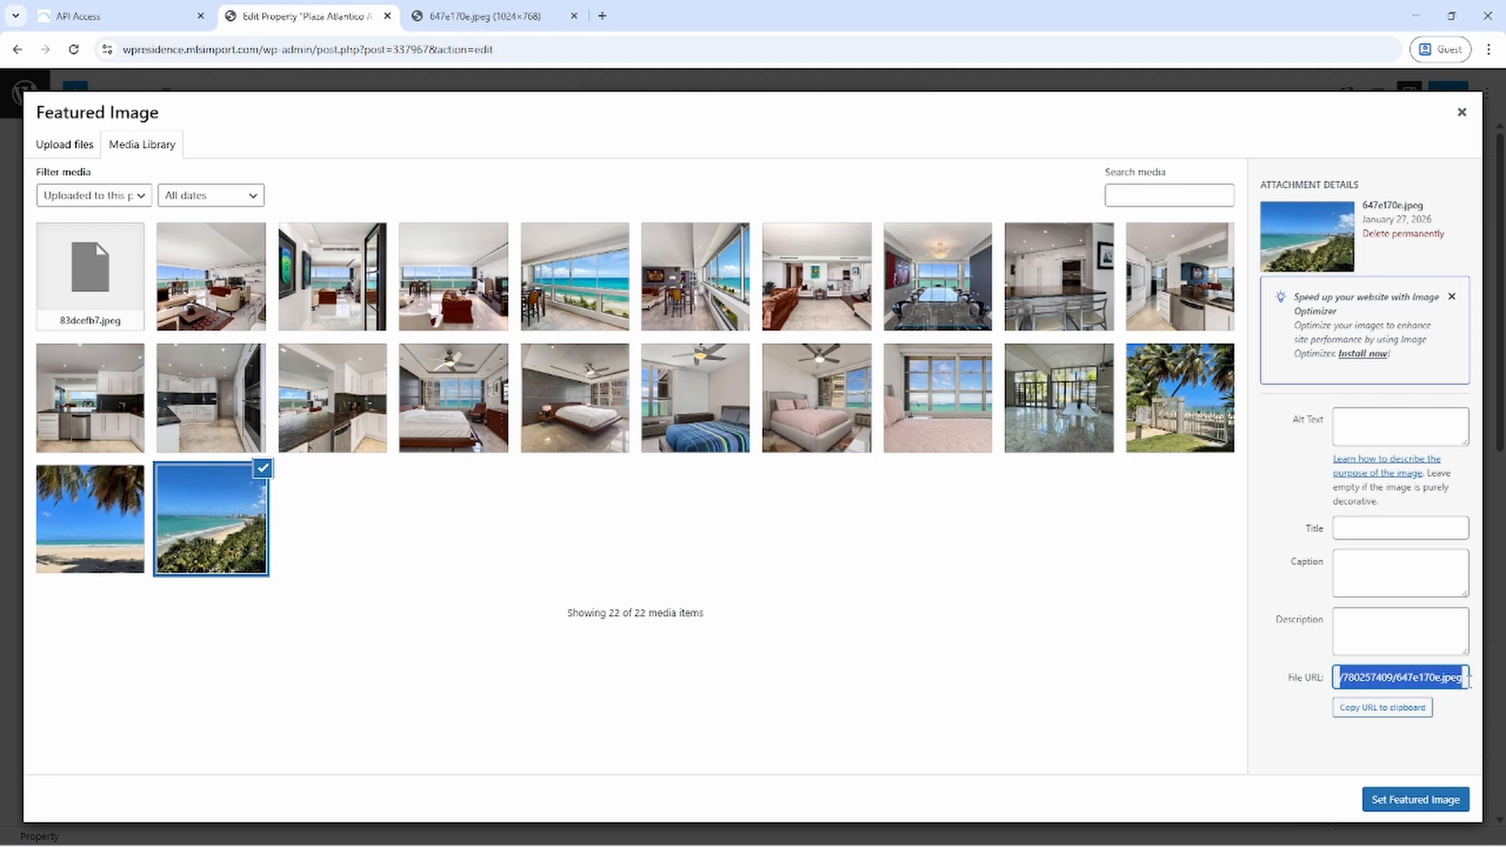
pyautogui.click(1382, 708)
pyautogui.click(486, 16)
pyautogui.click(493, 50)
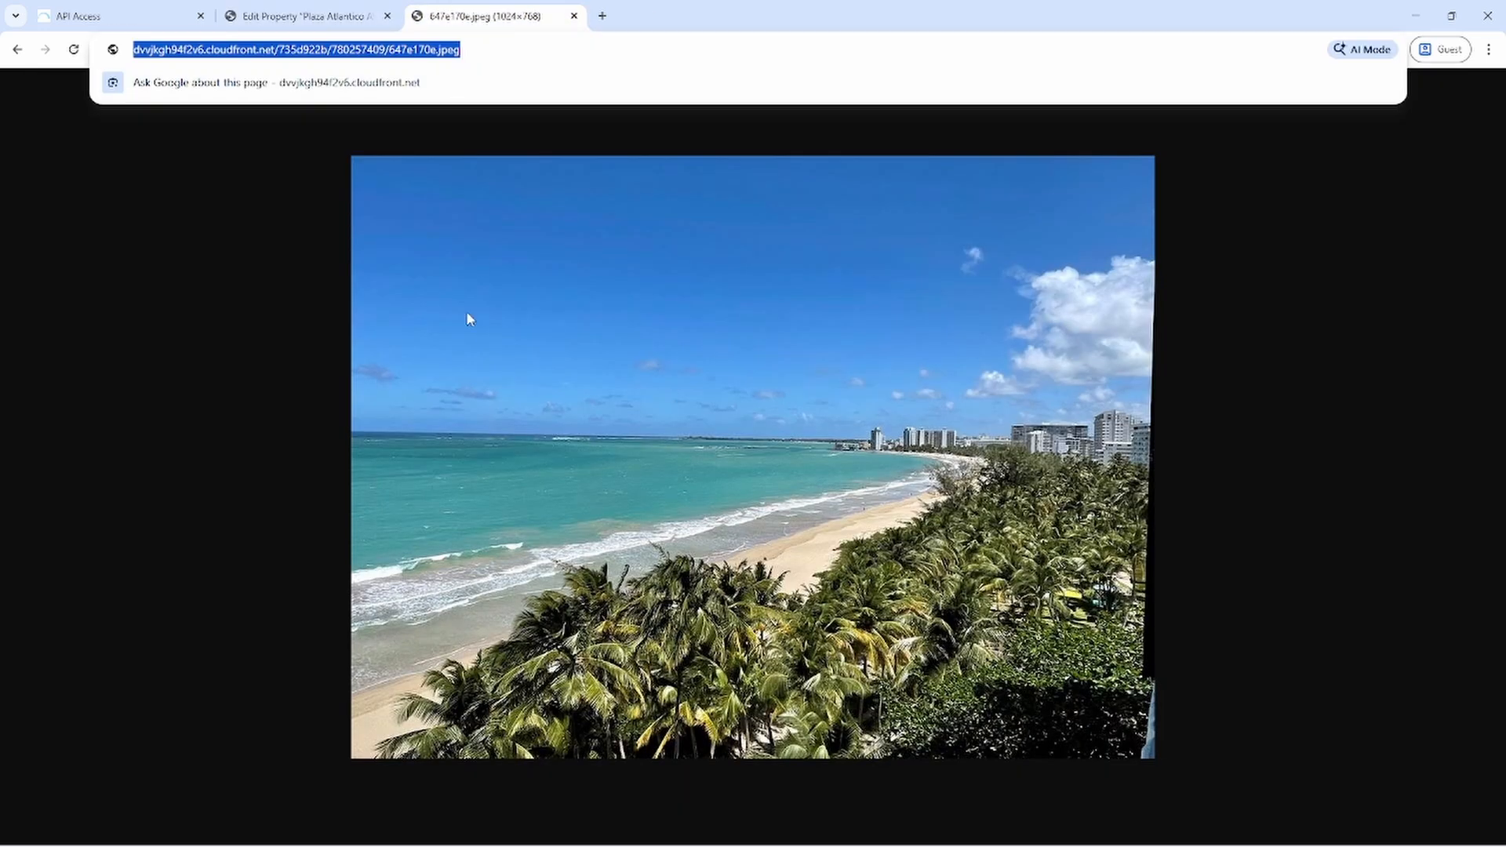
pyautogui.hotkey('ctrl', 'v')
pyautogui.press('Return')
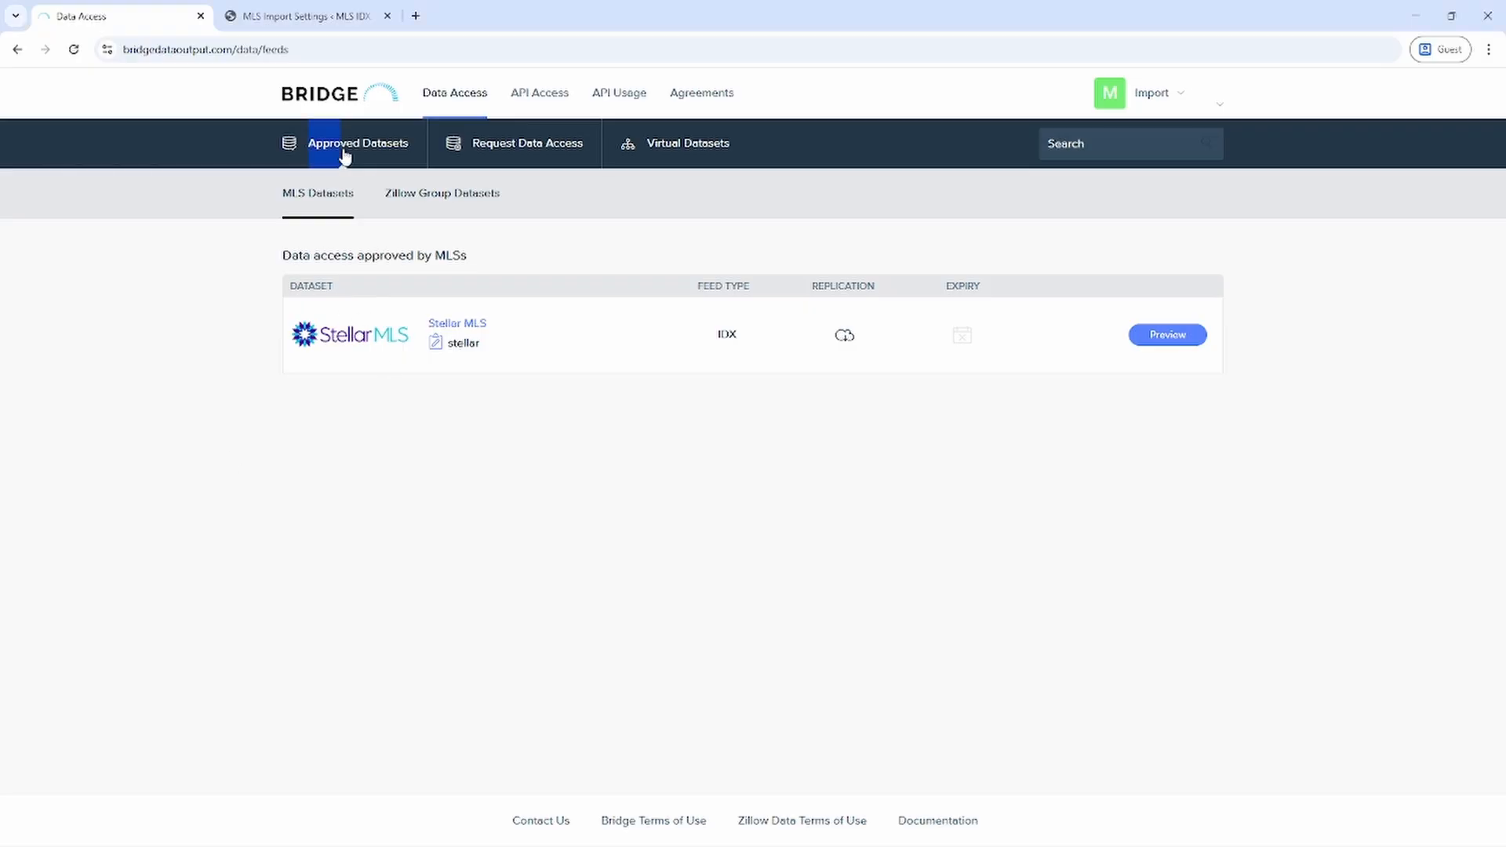
# - Check Bridge's Approved Datasets and highlight the 'You are connected to your MLS.' message
pyautogui.click(400, 157)
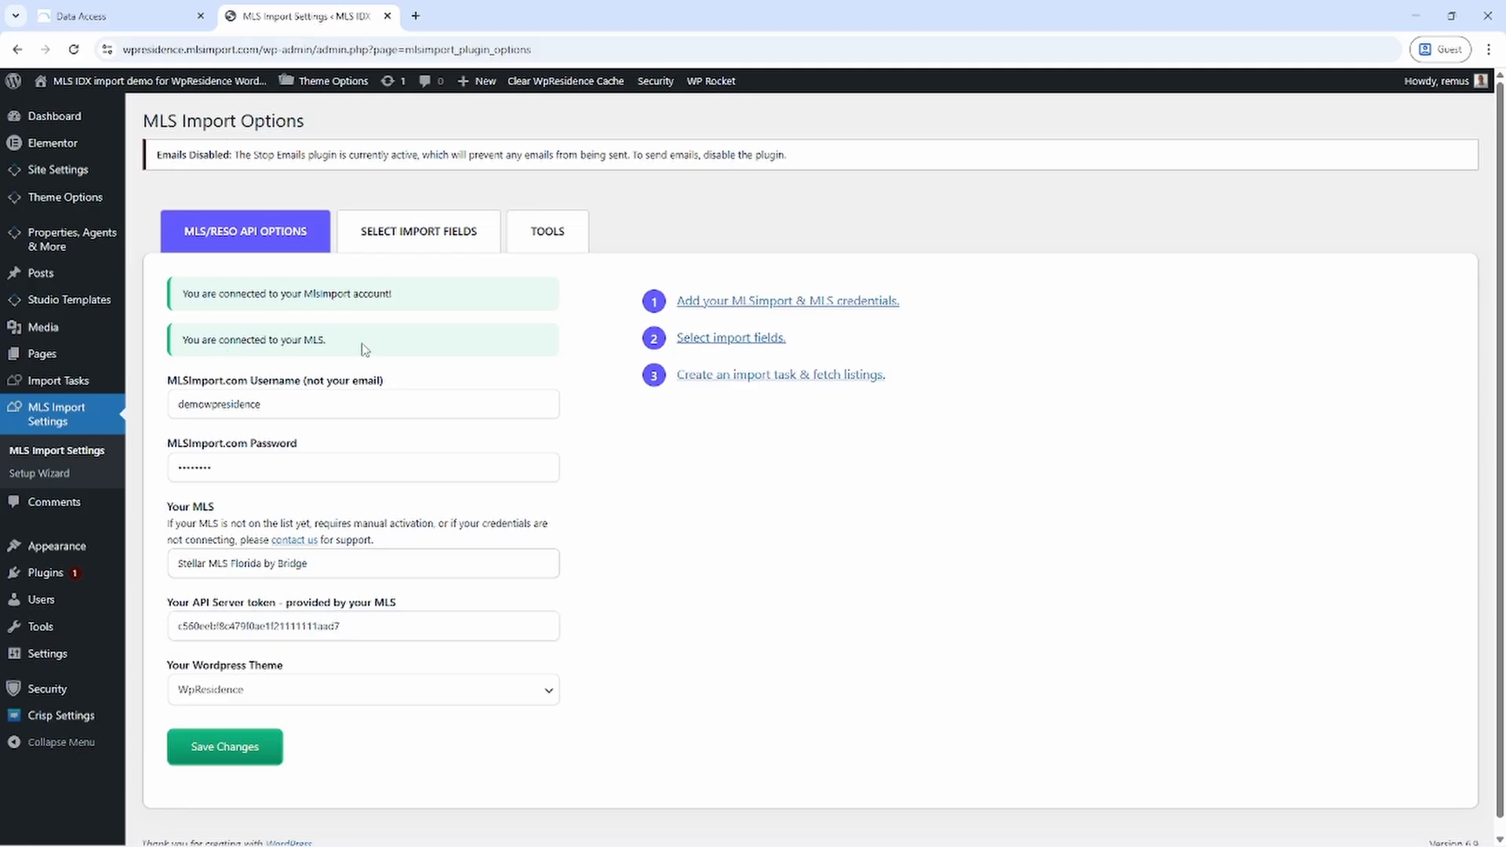
pyautogui.moveTo(361, 343); pyautogui.dragTo(181, 345)
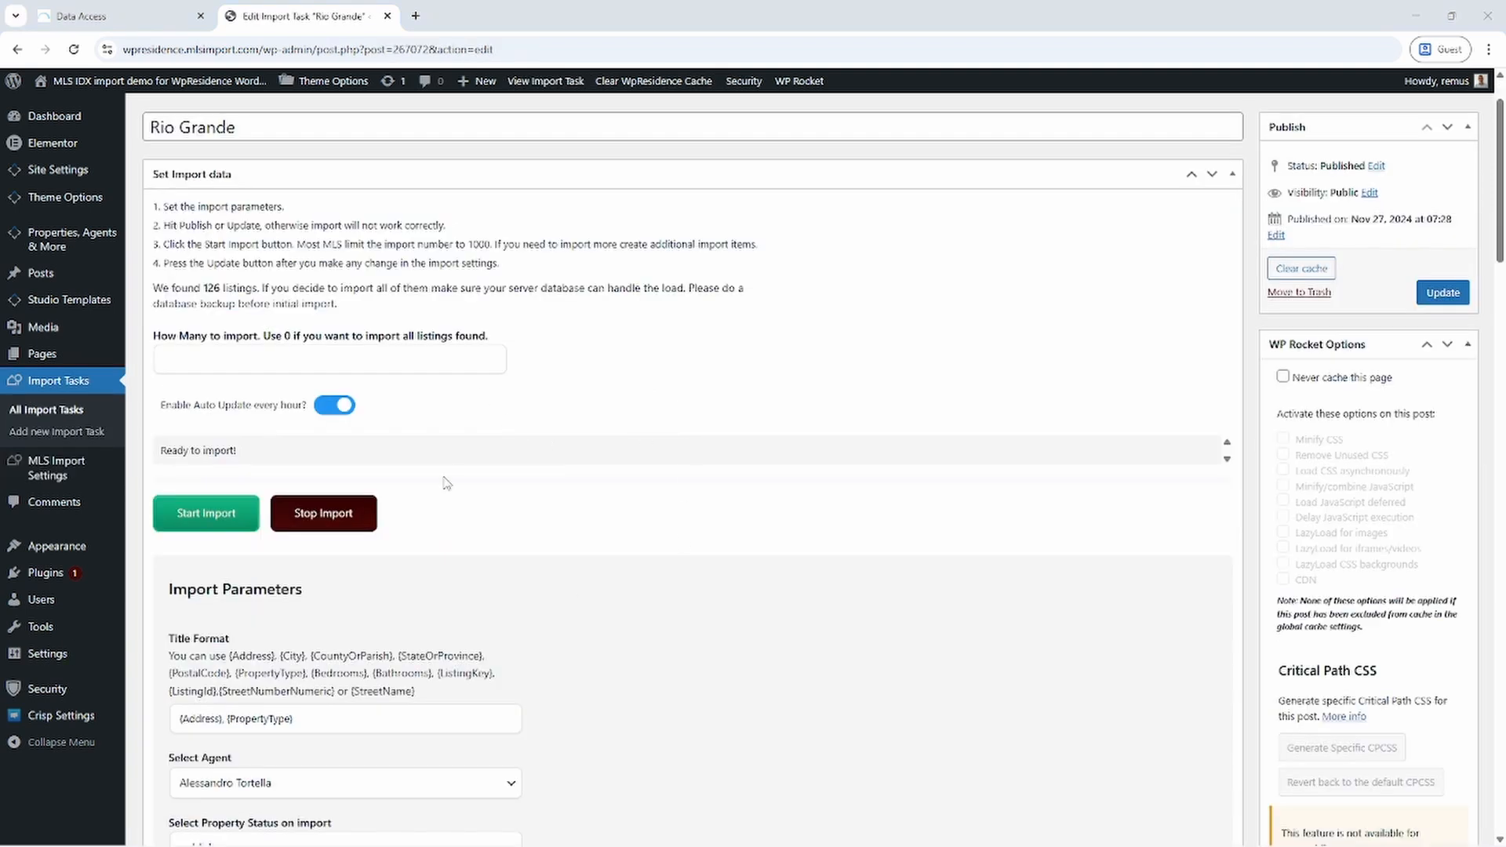
# - Review the Rio Grande task's Import Parameters: Rio Grande county, price 0 to 50000000, published on import
pyautogui.scroll(-1, 448, 522)
pyautogui.scroll(-6, 447, 522)
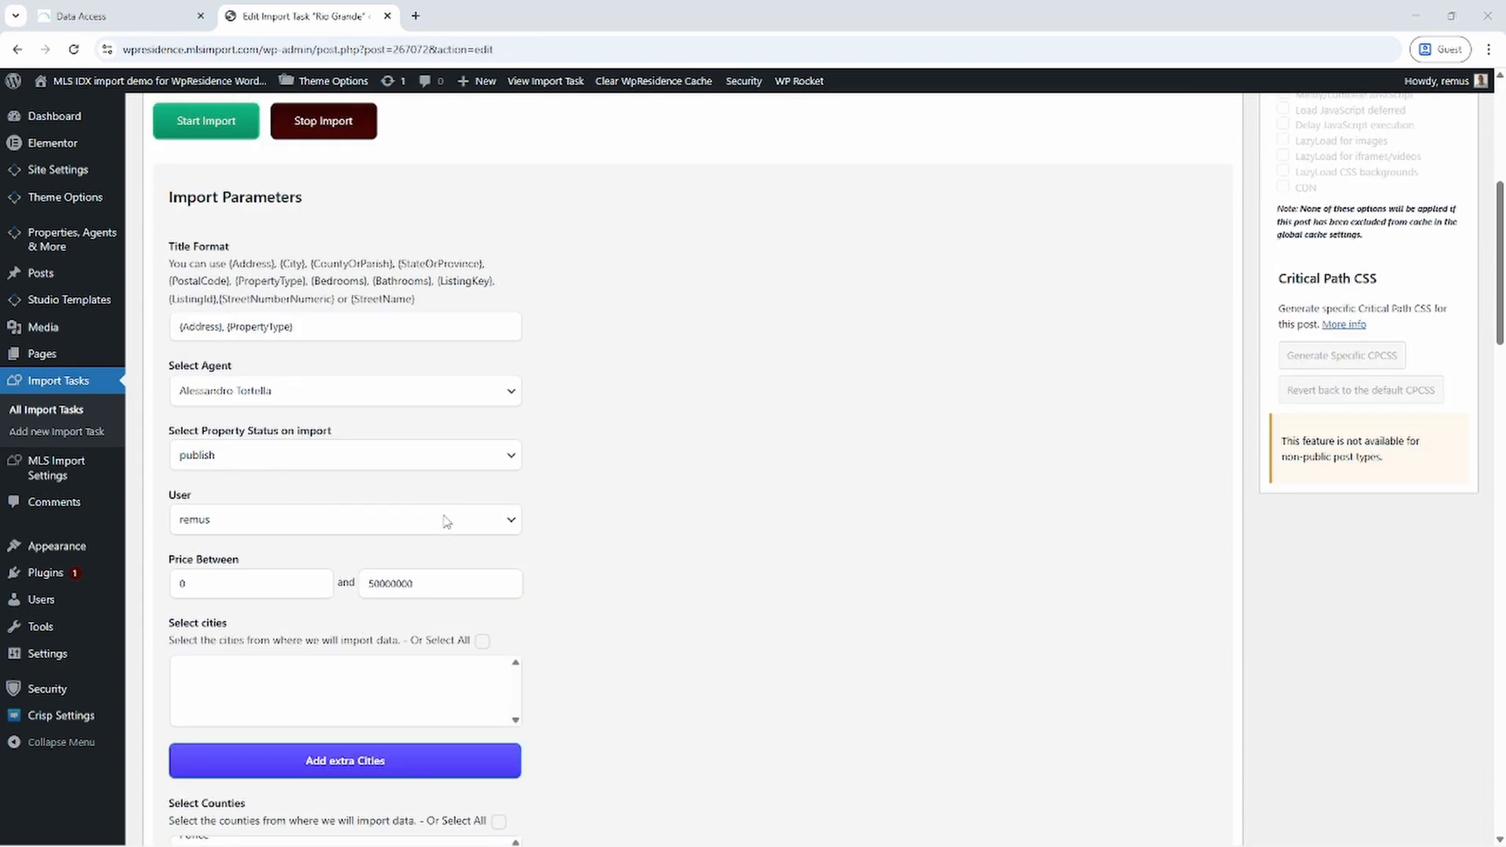
pyautogui.scroll(-3, 447, 521)
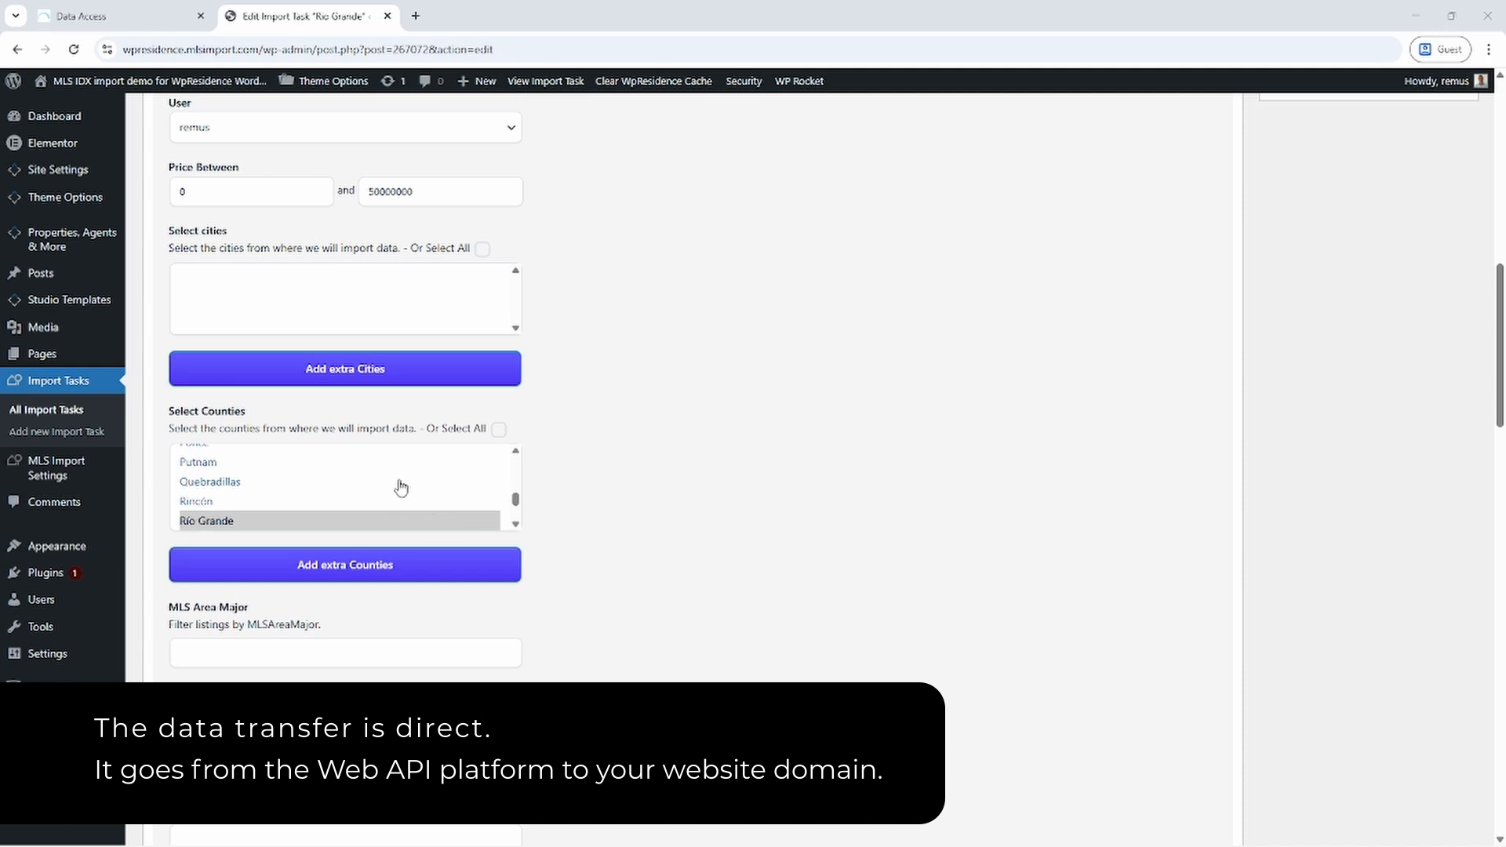
pyautogui.scroll(-3, 401, 487)
pyautogui.scroll(-6, 401, 487)
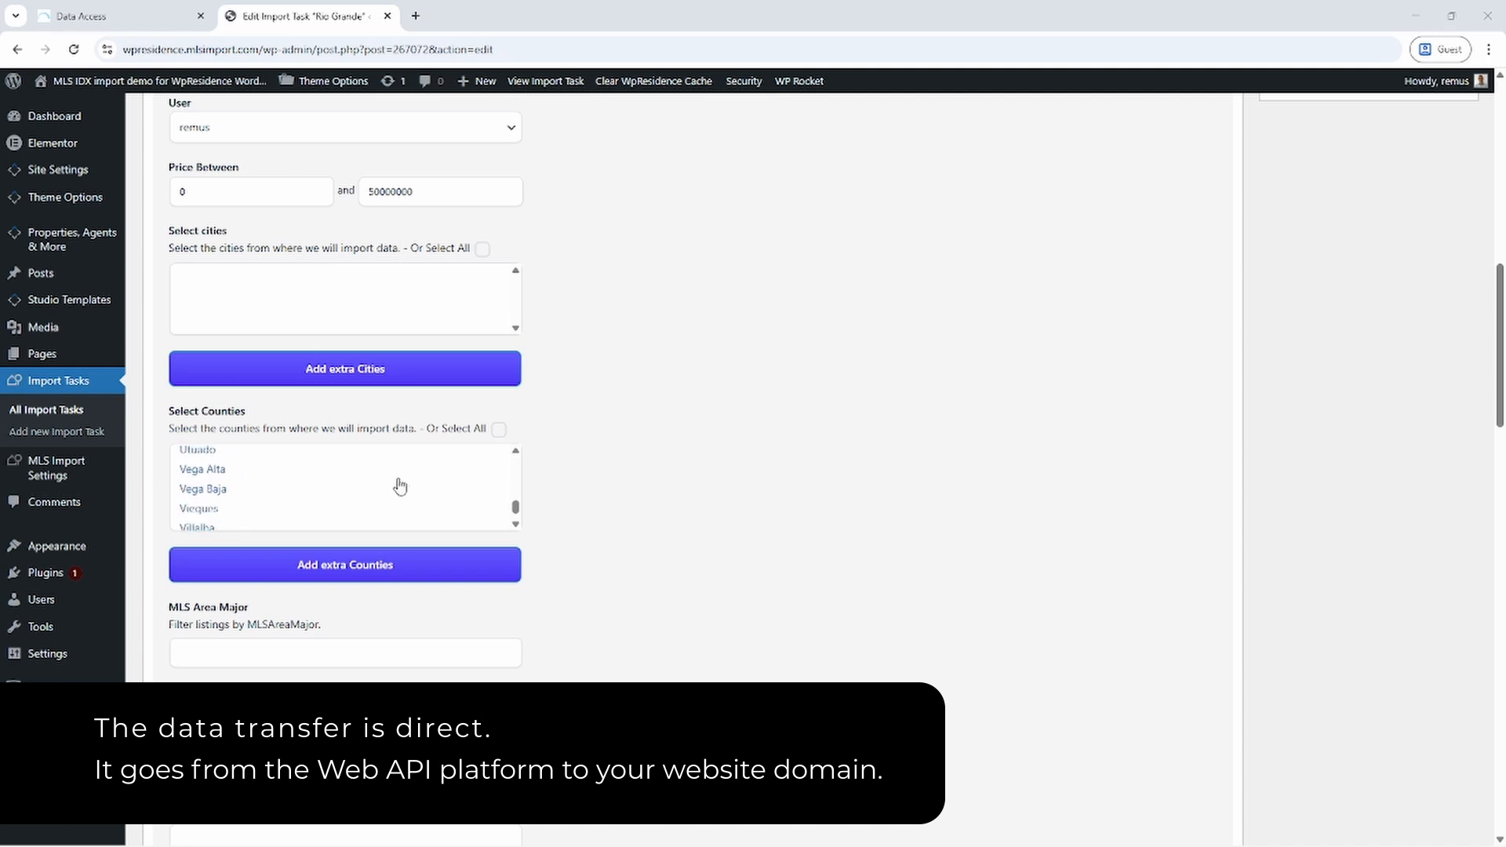
pyautogui.scroll(-2, 540, 548)
pyautogui.scroll(-4, 540, 548)
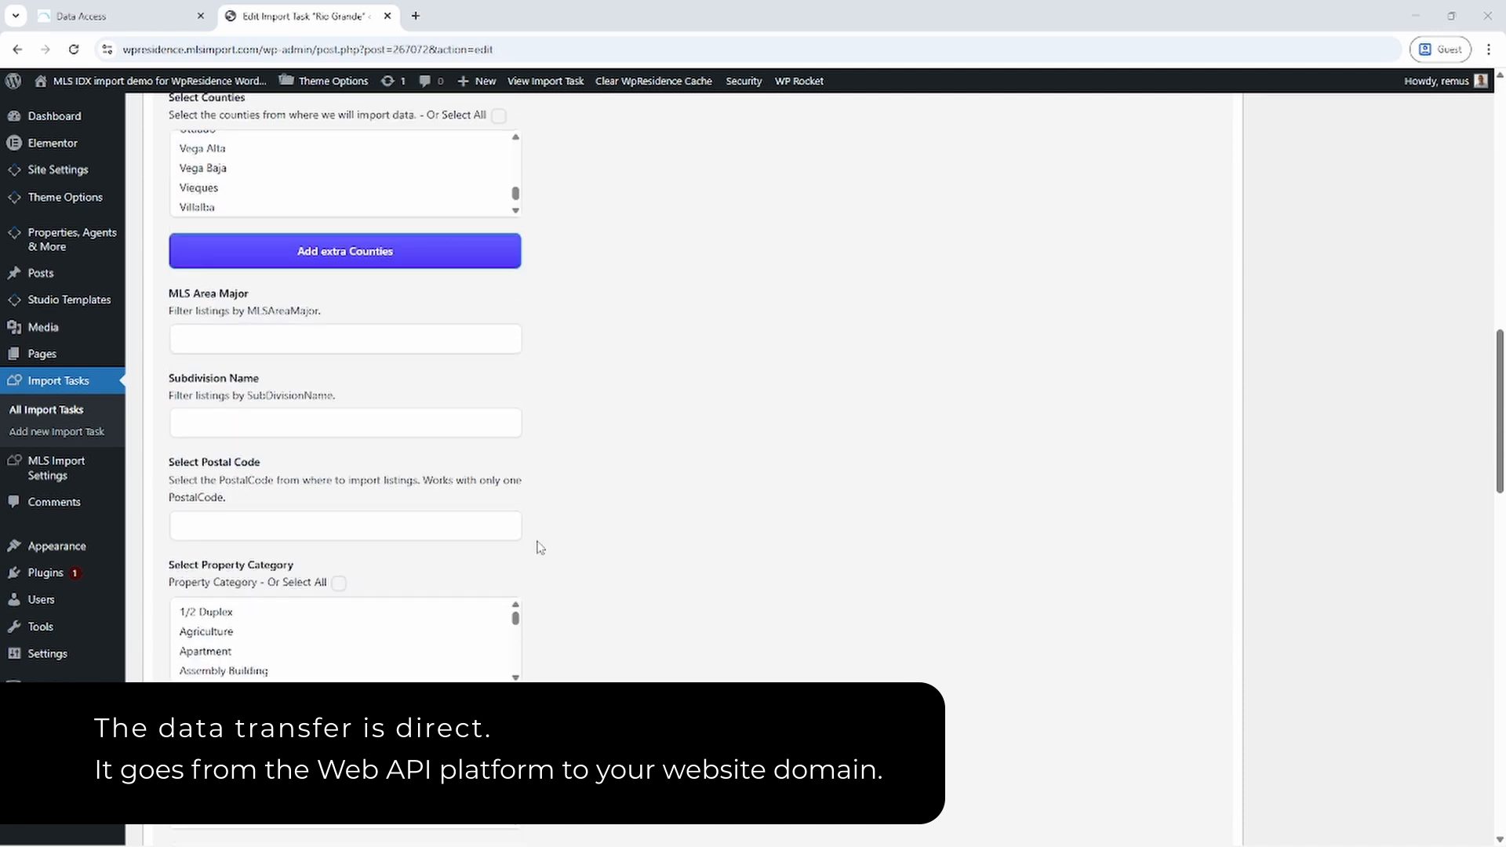